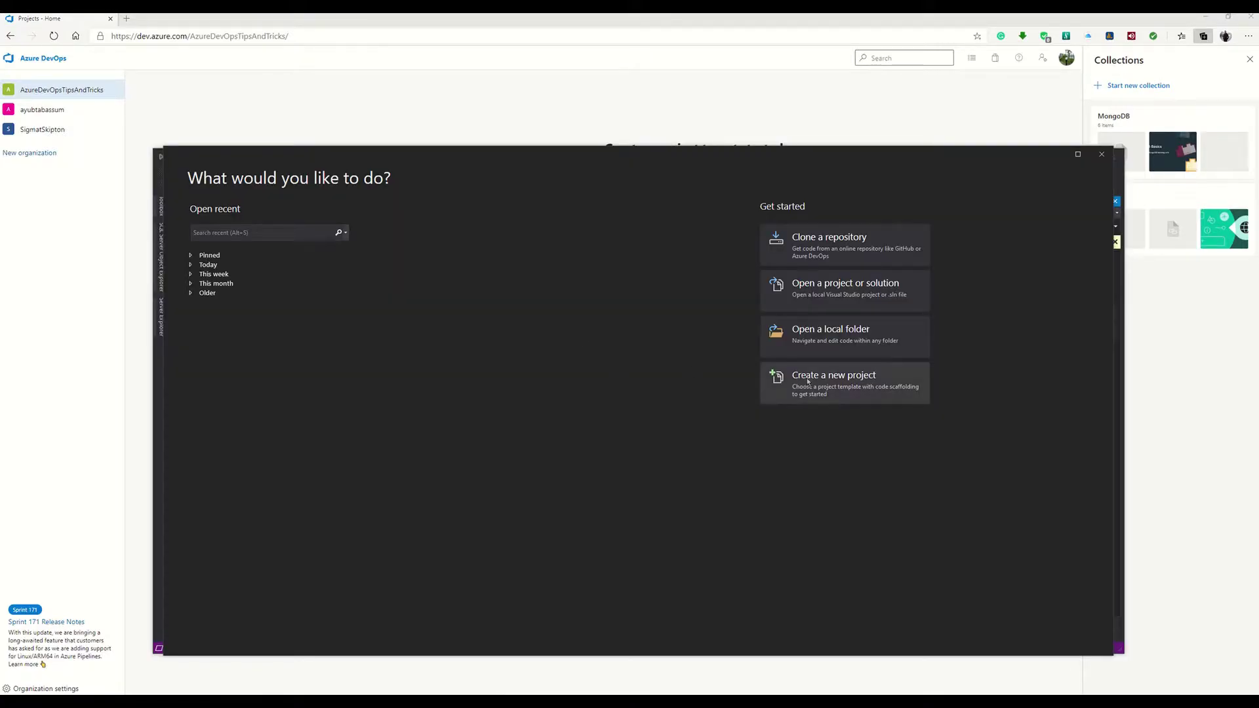
# Create a C# Console App (.NET Core) project named TestProject.
pyautogui.click(807, 381)
pyautogui.click(518, 243)
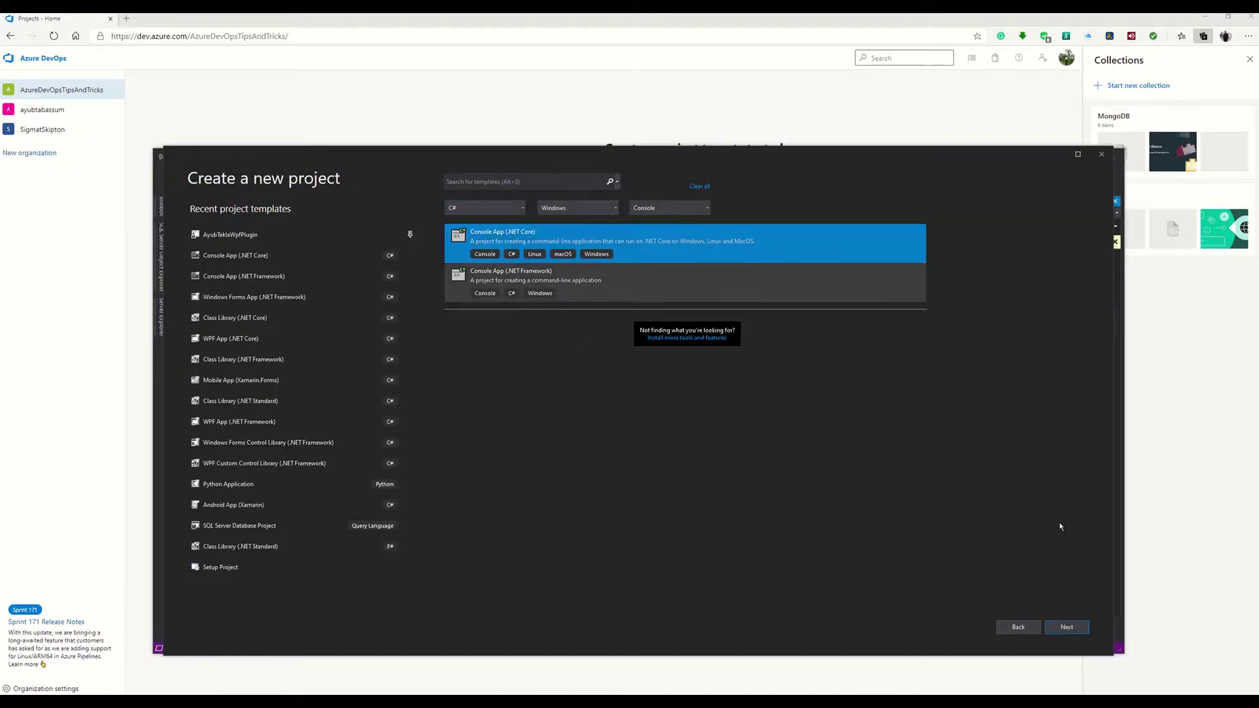
pyautogui.click(1079, 627)
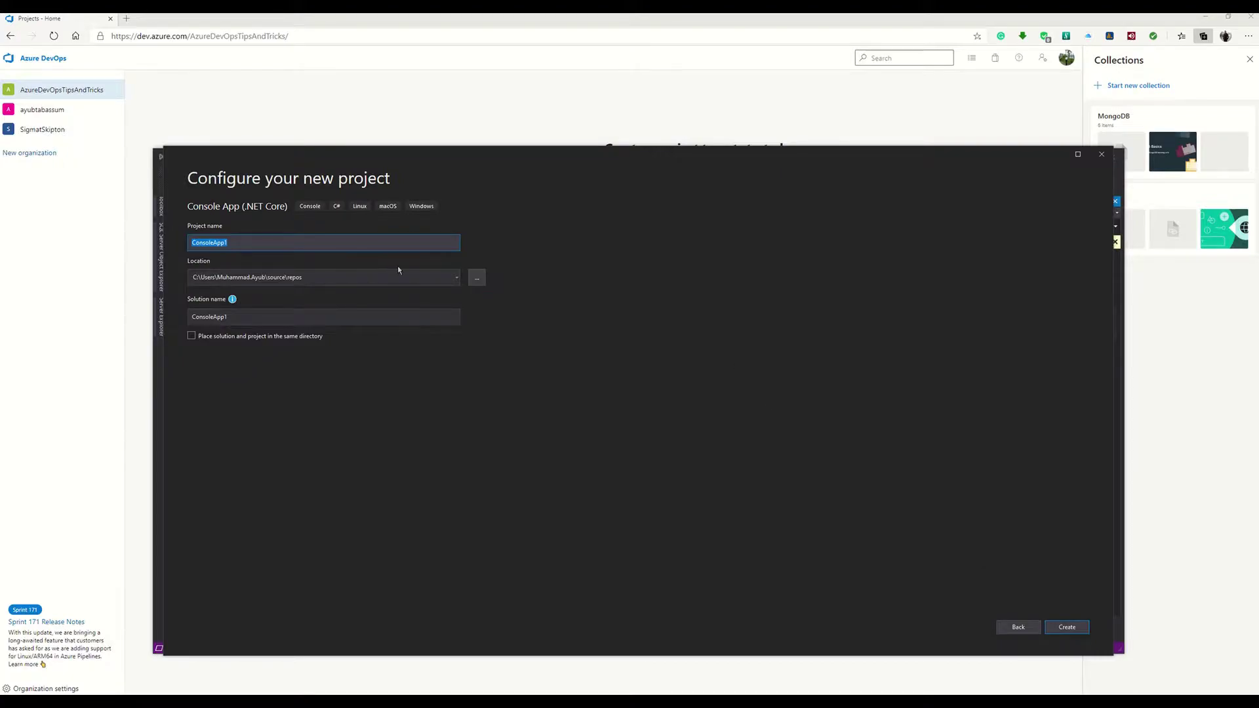
pyautogui.write('TestProject')
pyautogui.click(1052, 633)
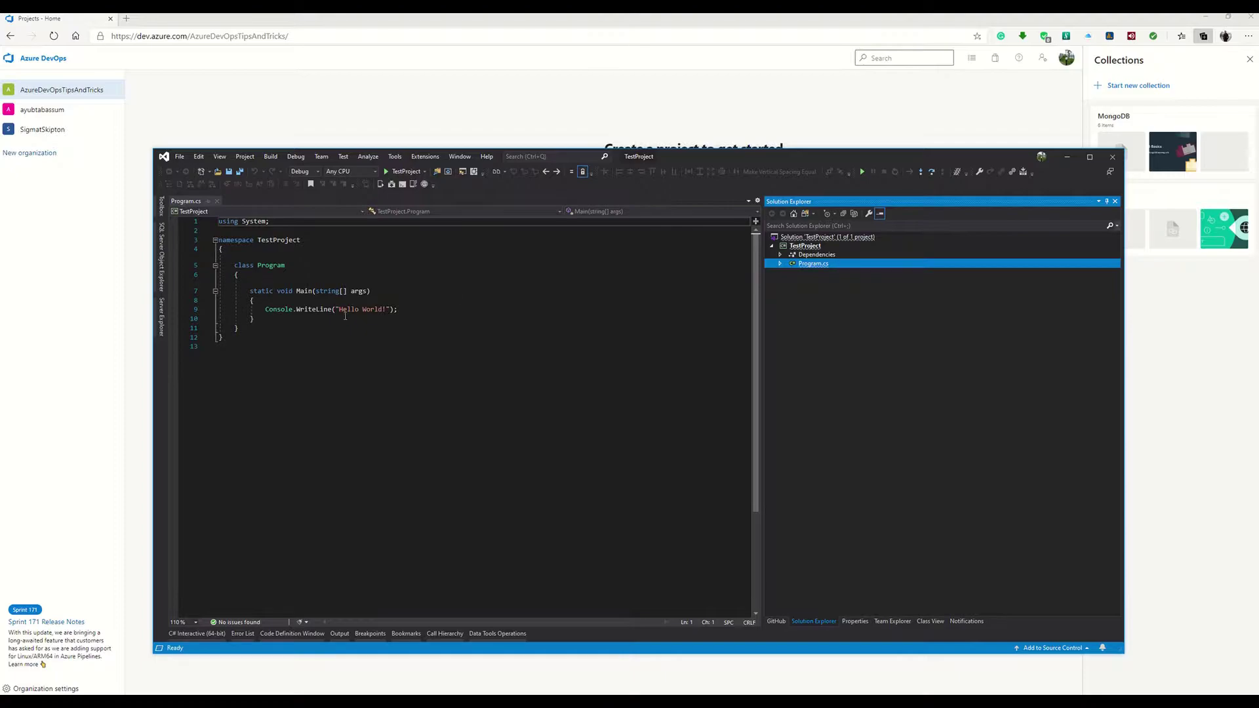
# Declare a public class Person with an opening brace below the Program class in Program.cs.
pyautogui.click(268, 328)
pyautogui.press('Return')
pyautogui.write('public class ')
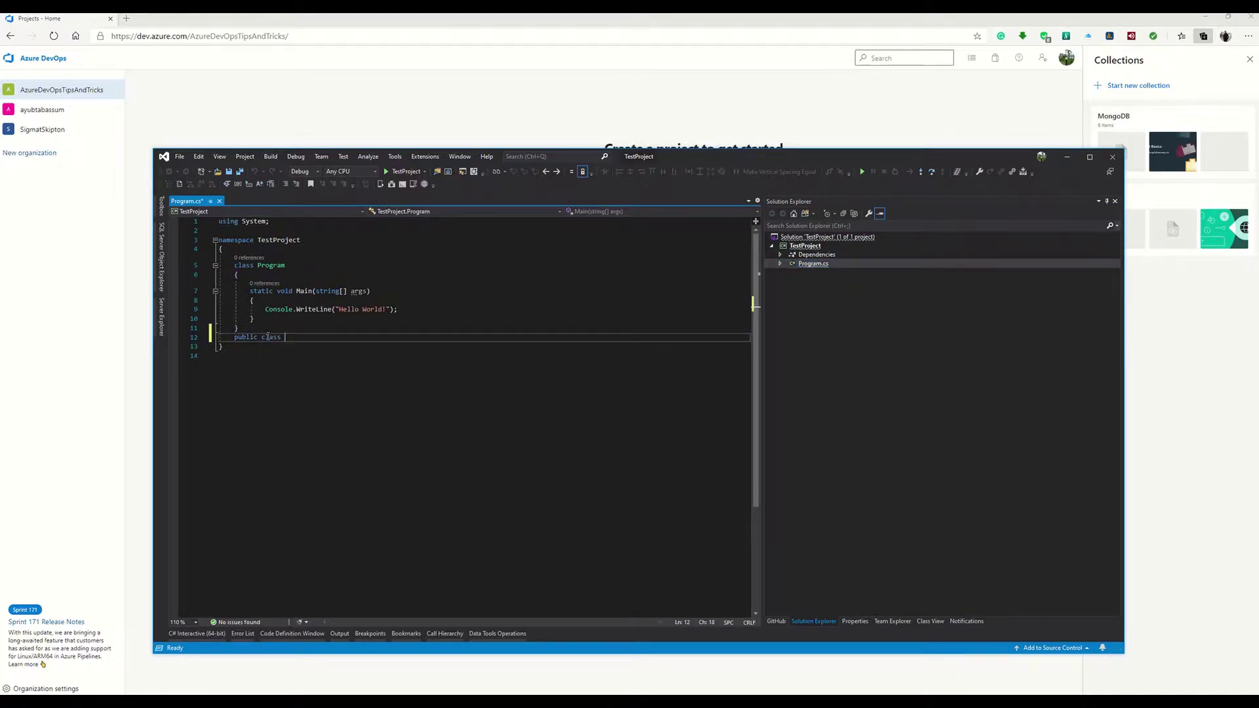
pyautogui.write('Person')
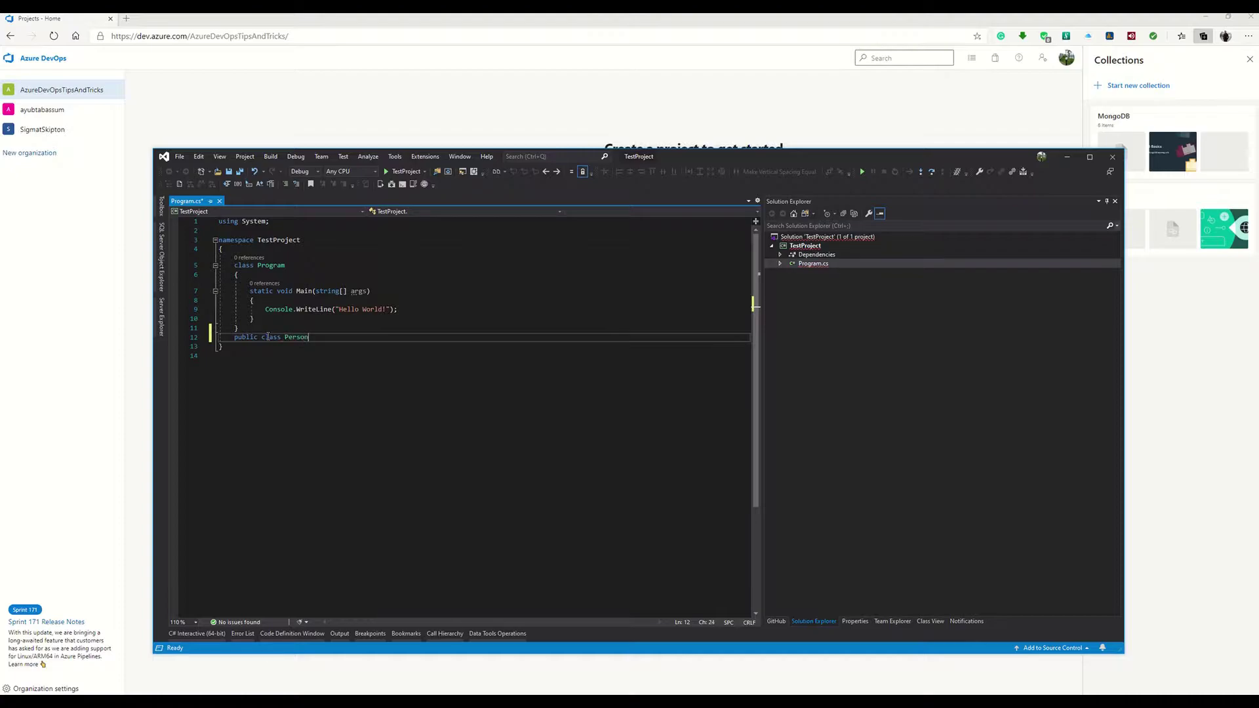
pyautogui.press('Return')
pyautogui.write('{')
pyautogui.press('Return')
# Add a public string property Name with get and set to the Person class and save Program.cs.
pyautogui.write('prop')
pyautogui.press('Tab')
pyautogui.press('Tab')
pyautogui.write('string')
pyautogui.press('Tab')
pyautogui.write('Name')
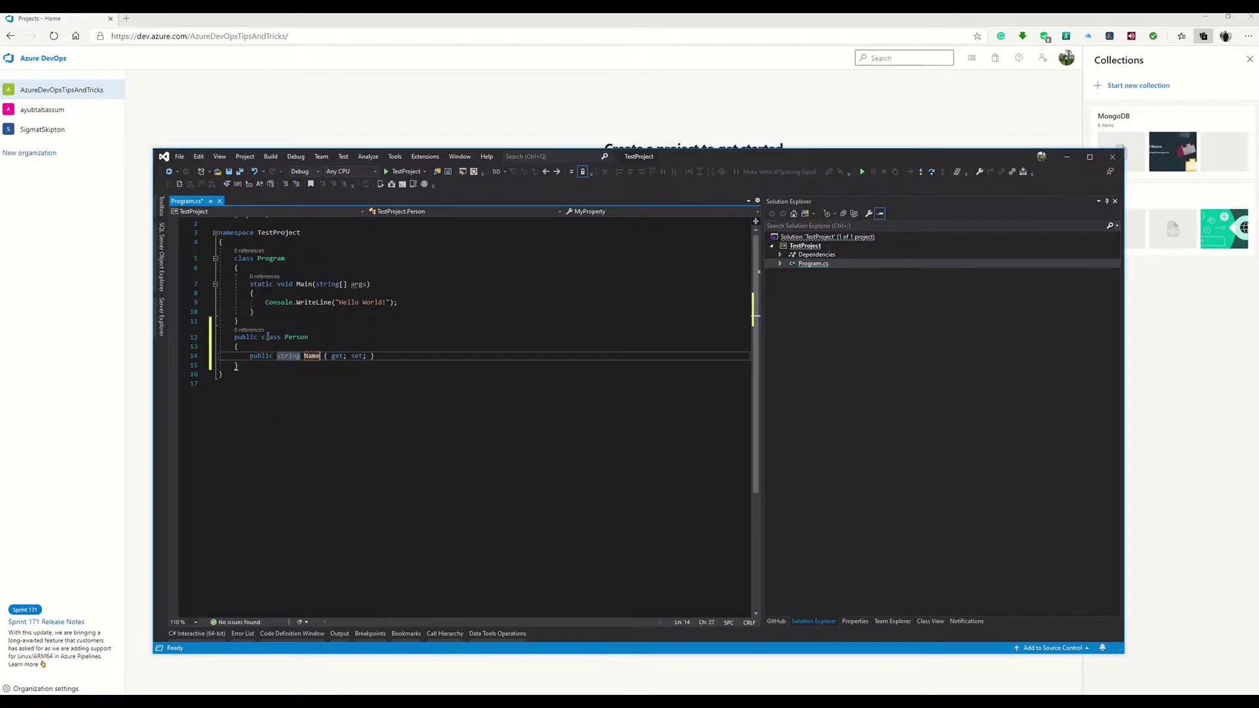
pyautogui.press('Return')
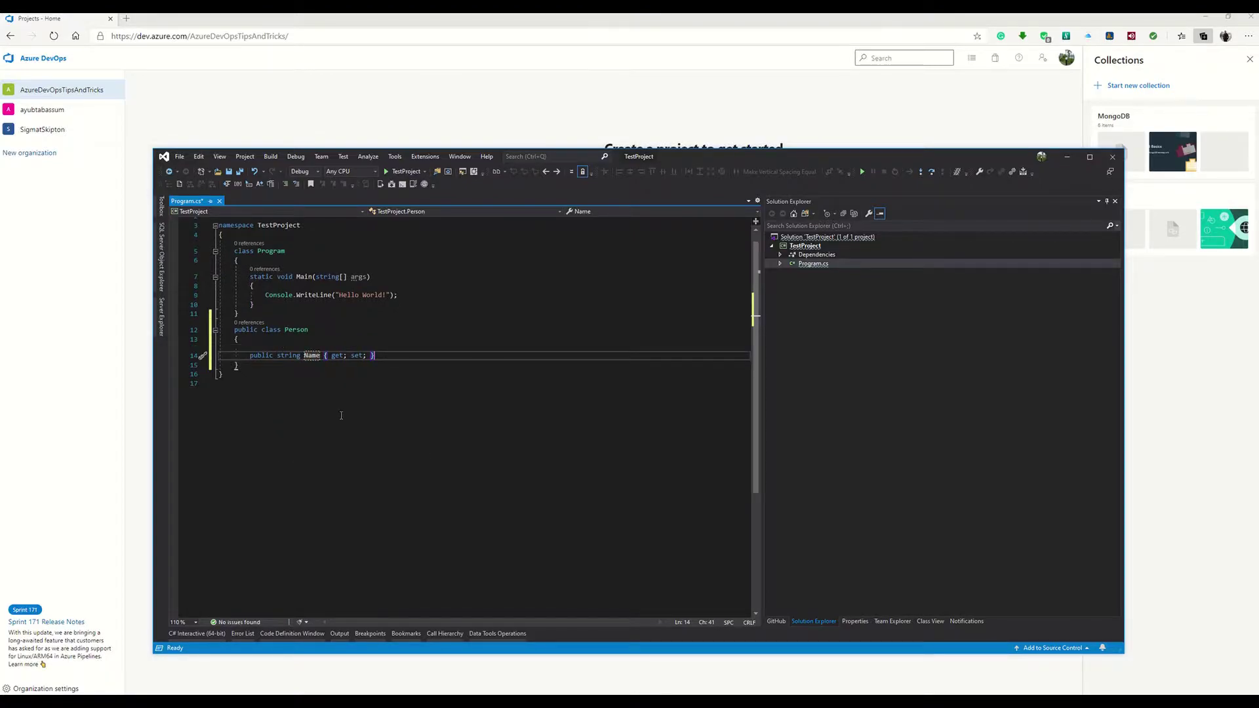
pyautogui.hotkey('ctrl', 's')
# Add the solution to Git and publish it to Azure DevOps organization AzureDevOpsTipsAndTricks as repository TestProject.
pyautogui.click(1056, 648)
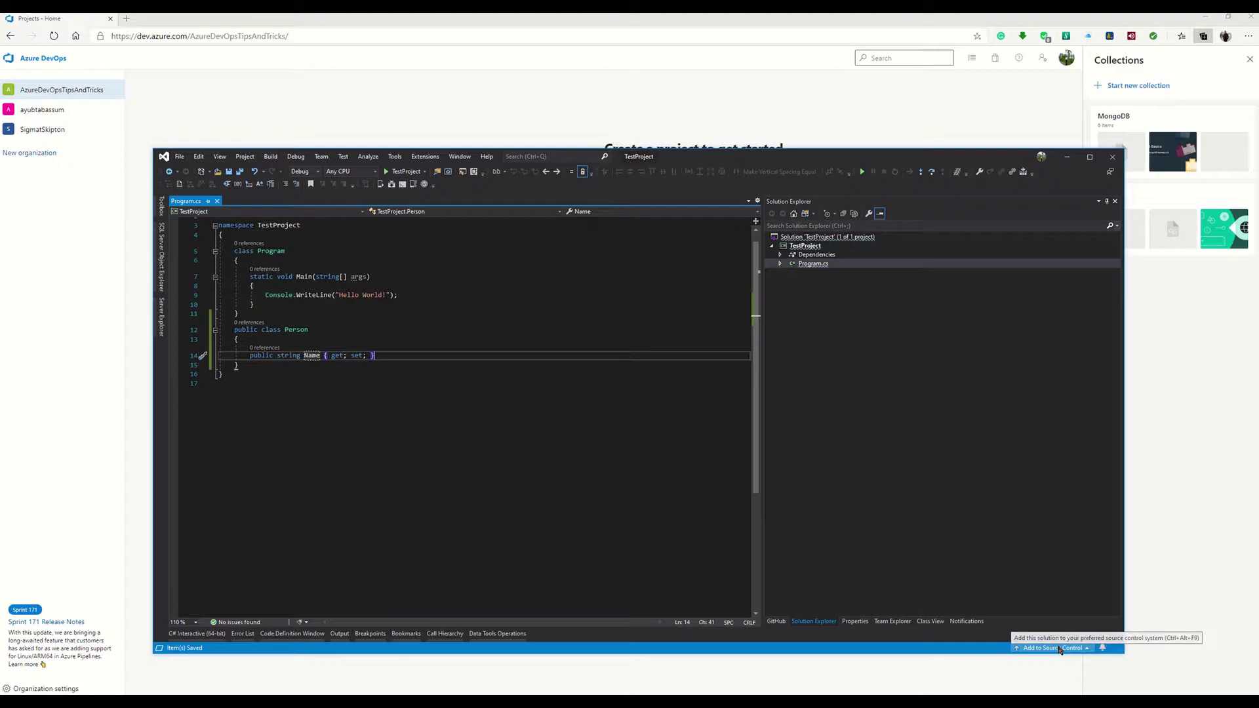
pyautogui.click(1060, 631)
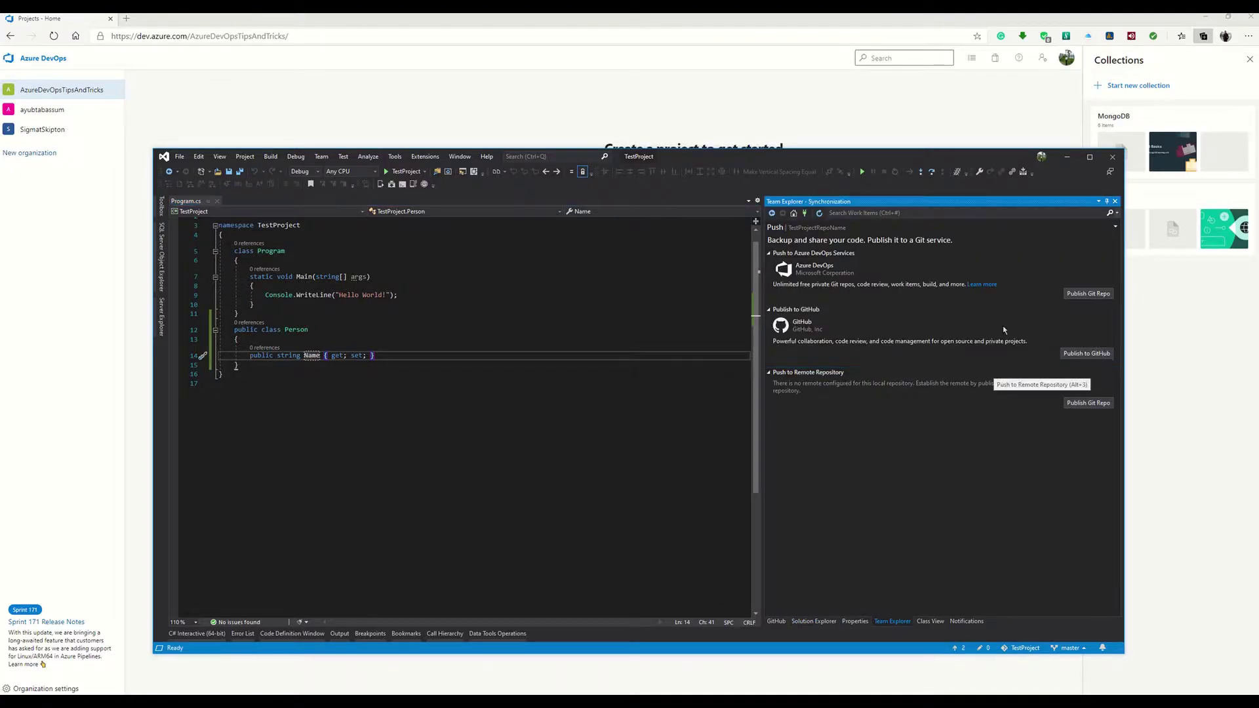
pyautogui.click(1097, 294)
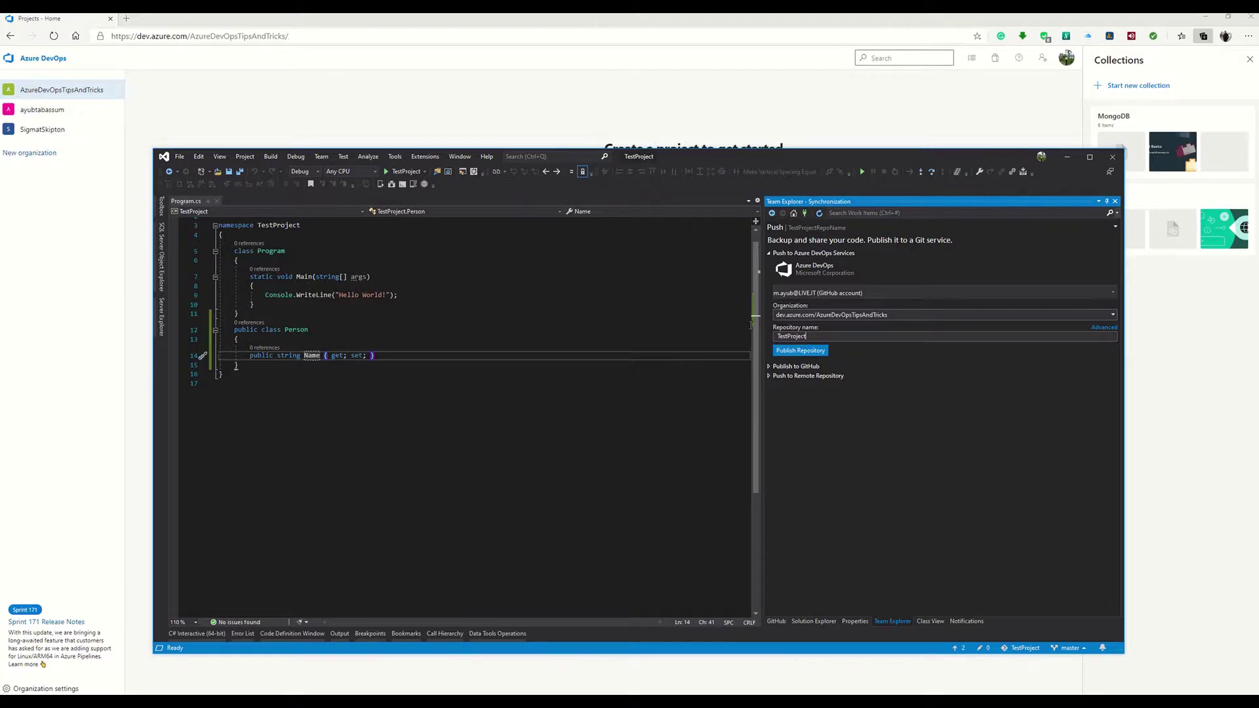
pyautogui.click(799, 351)
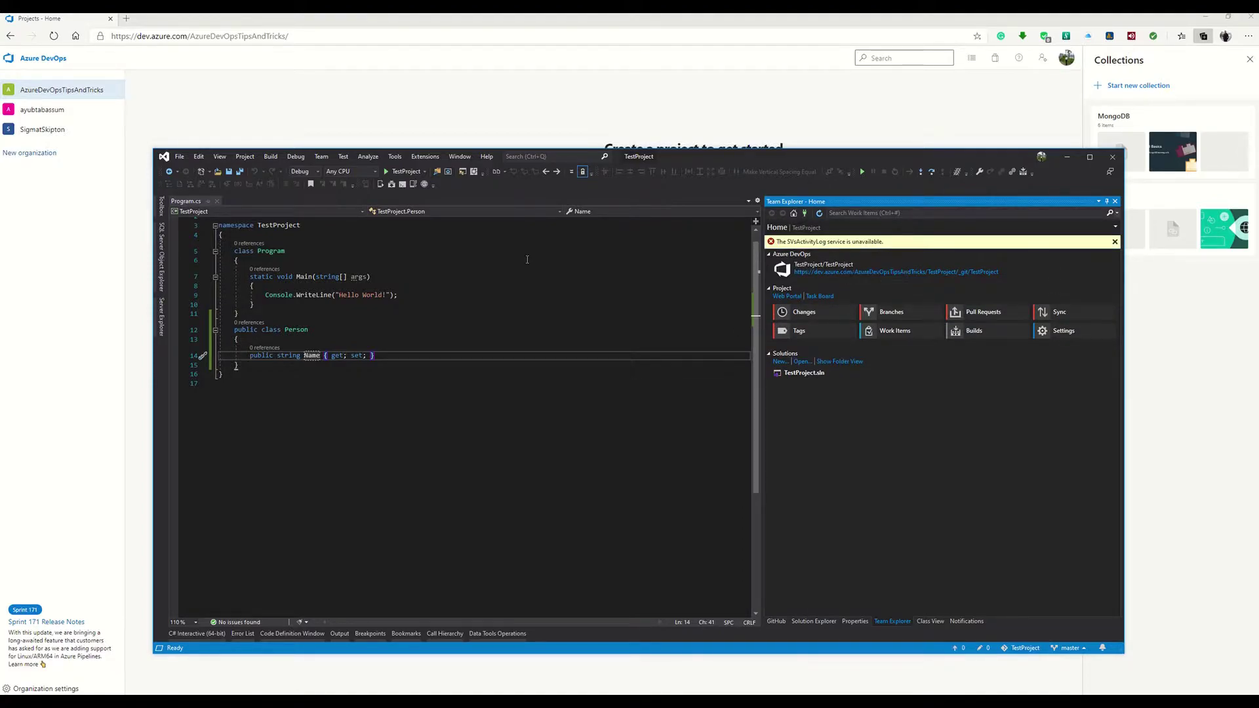
# Switch to Azure DevOps in the browser, refresh the organization's projects, and open the TestProject repository files.
pyautogui.click(374, 98)
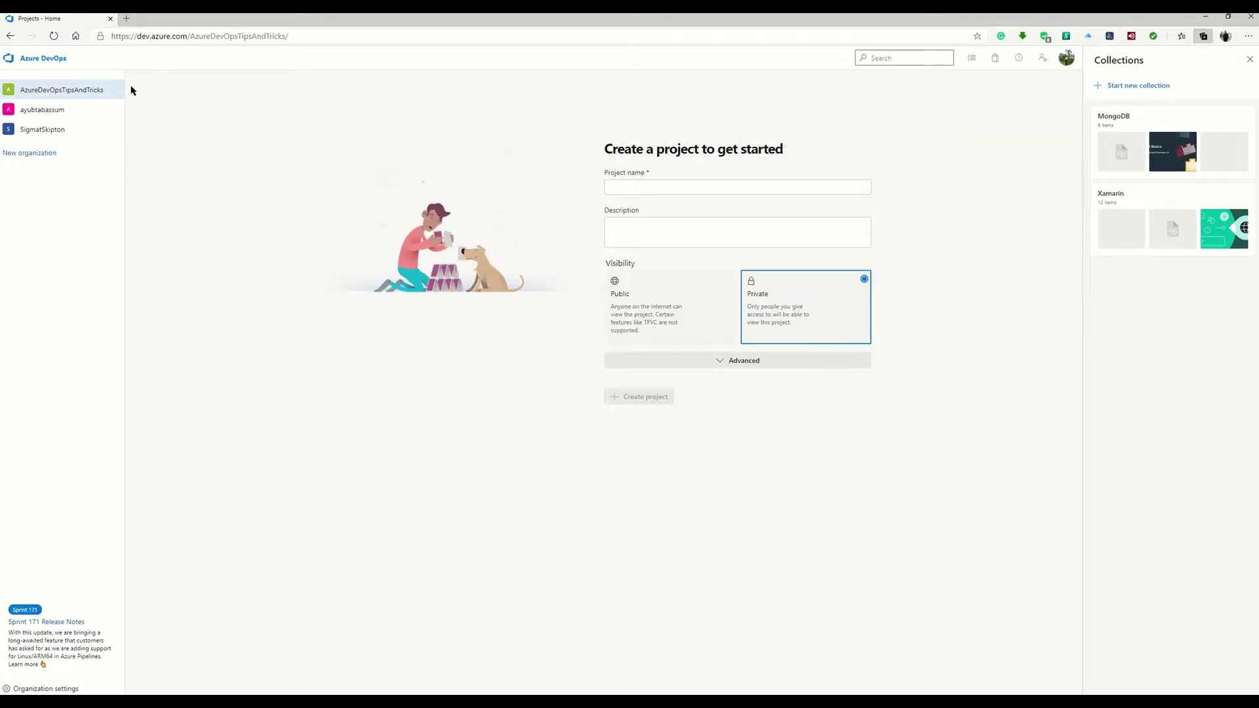
pyautogui.click(54, 35)
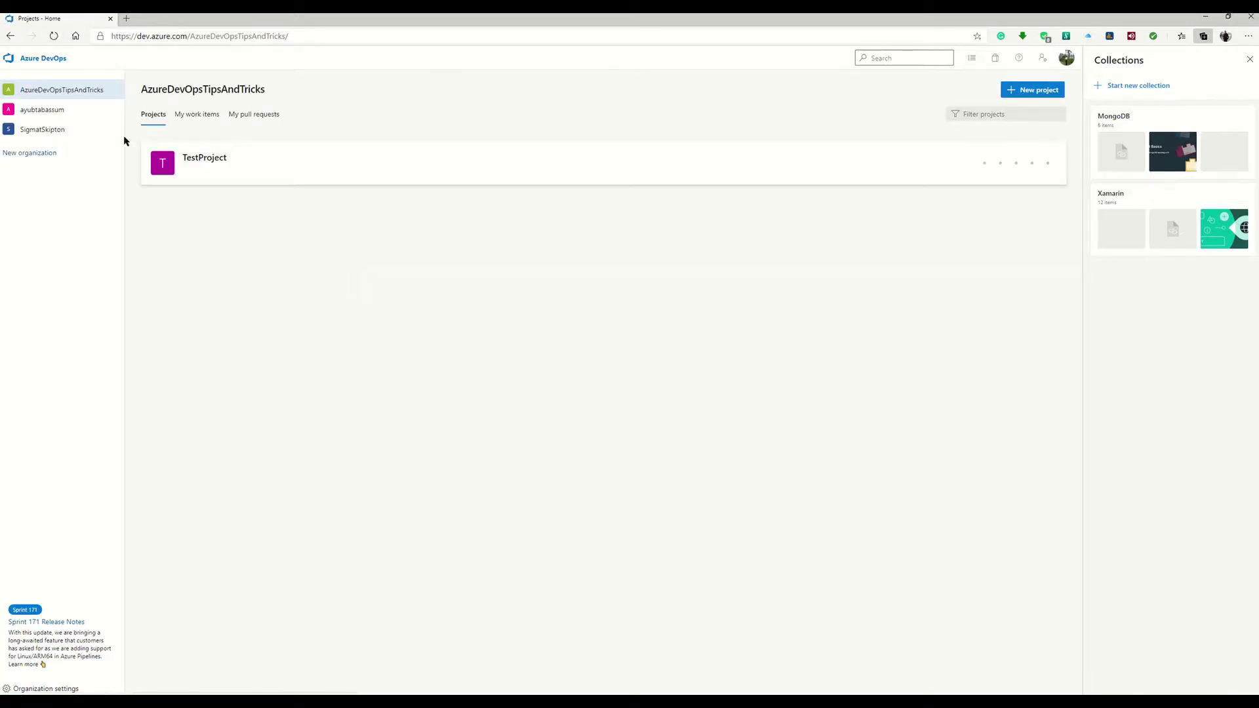
pyautogui.click(231, 170)
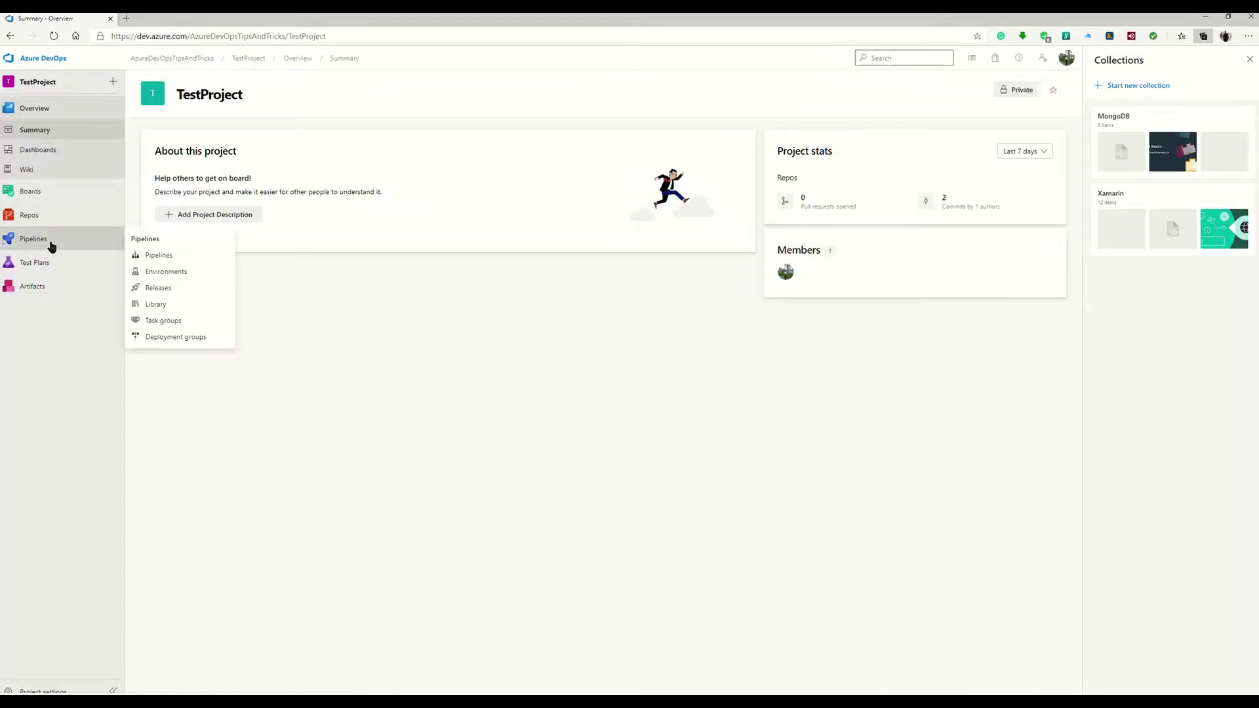
pyautogui.click(38, 225)
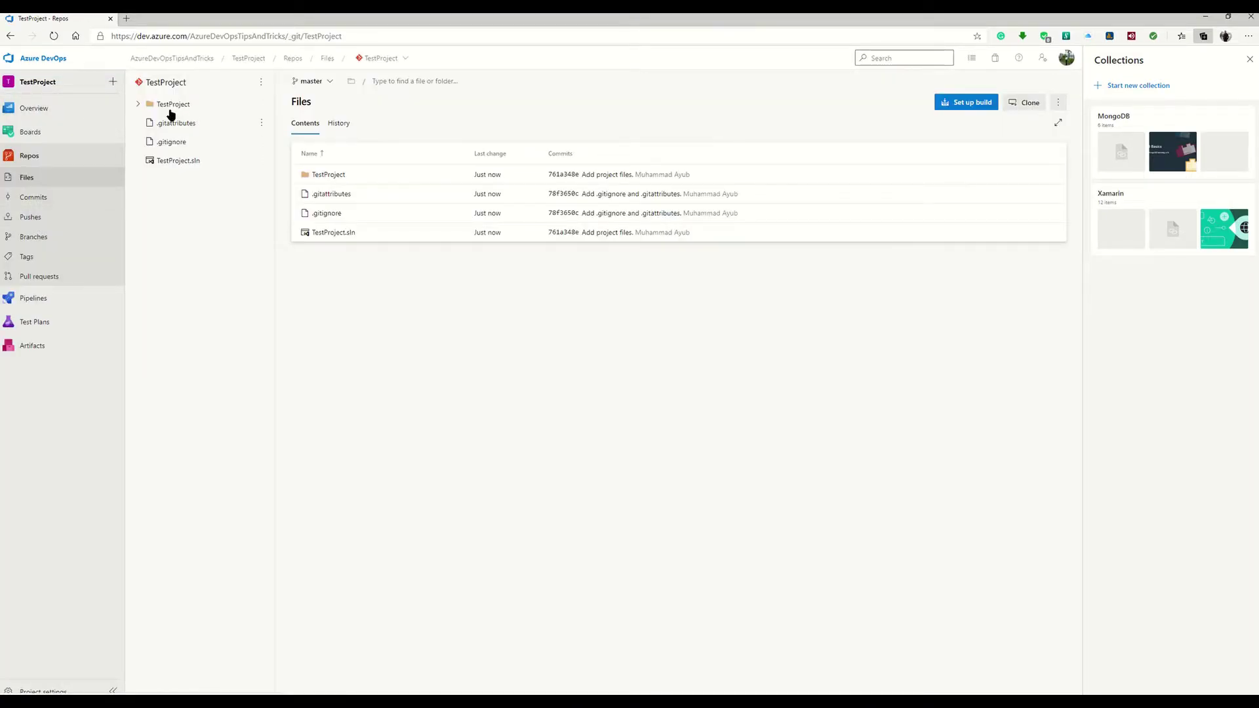
# Open Program.cs in the repository's TestProject folder and check the Person class code.
pyautogui.click(169, 105)
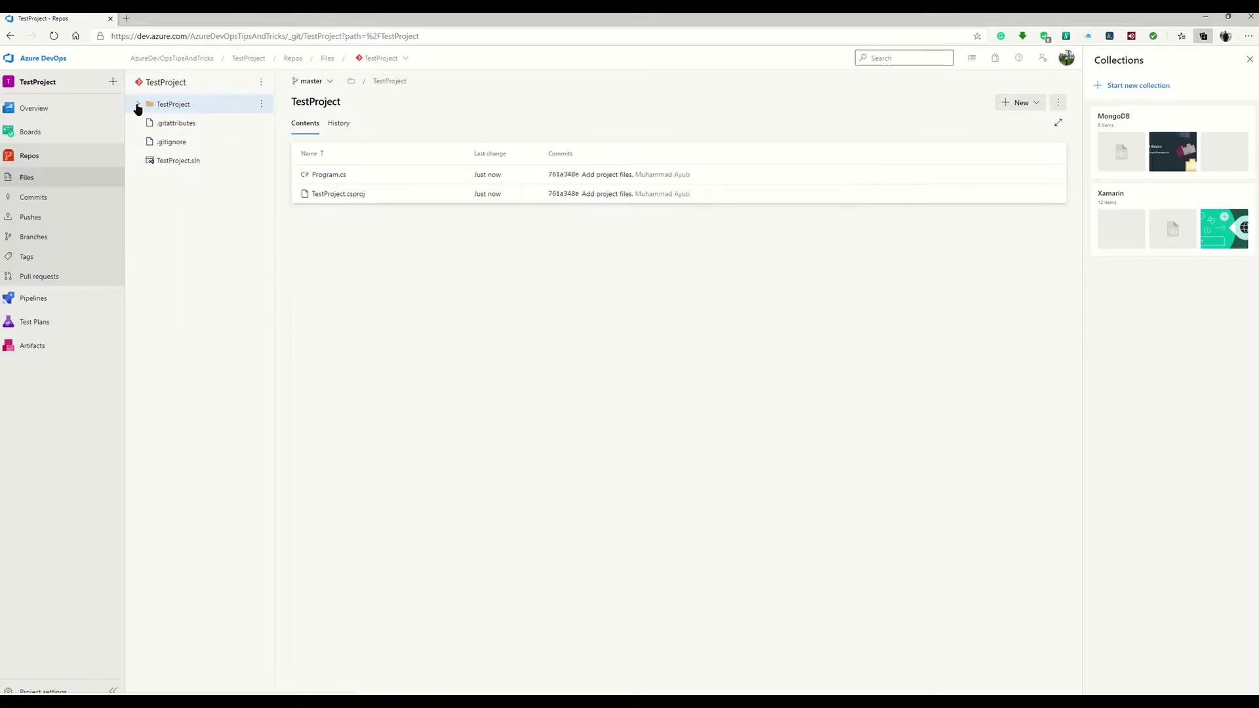
pyautogui.click(139, 105)
pyautogui.click(148, 122)
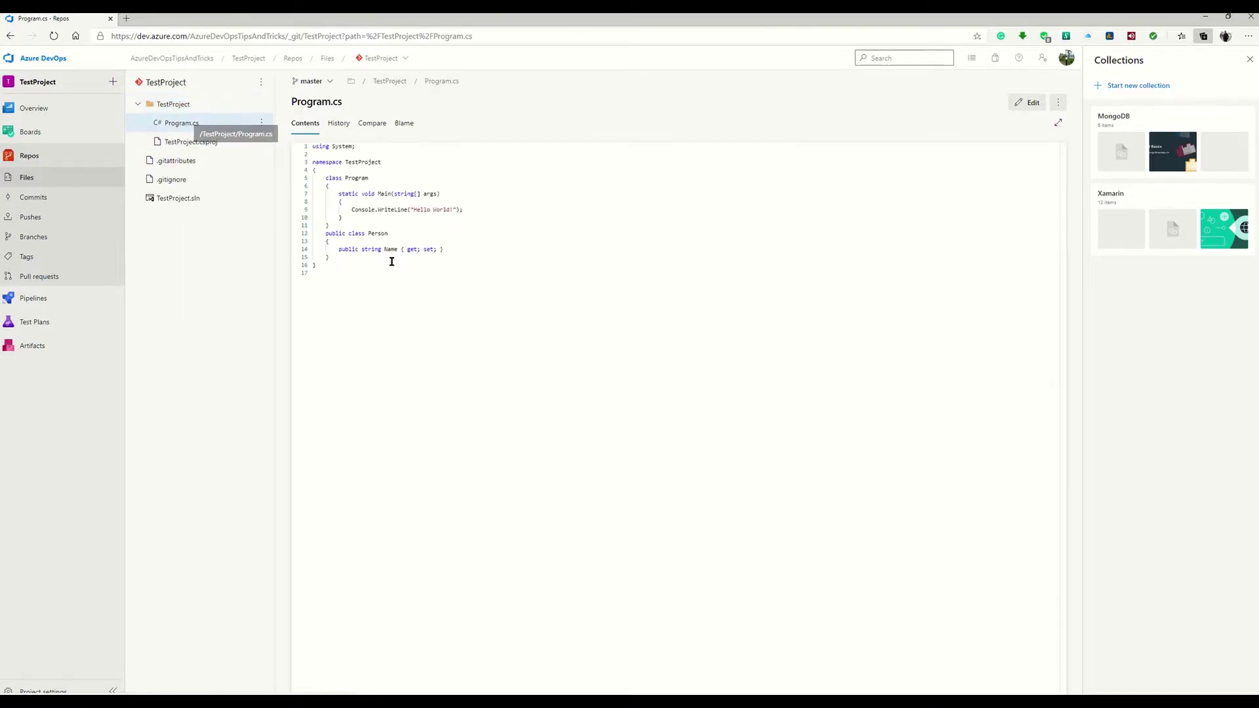
pyautogui.moveTo(330, 259); pyautogui.dragTo(301, 234)
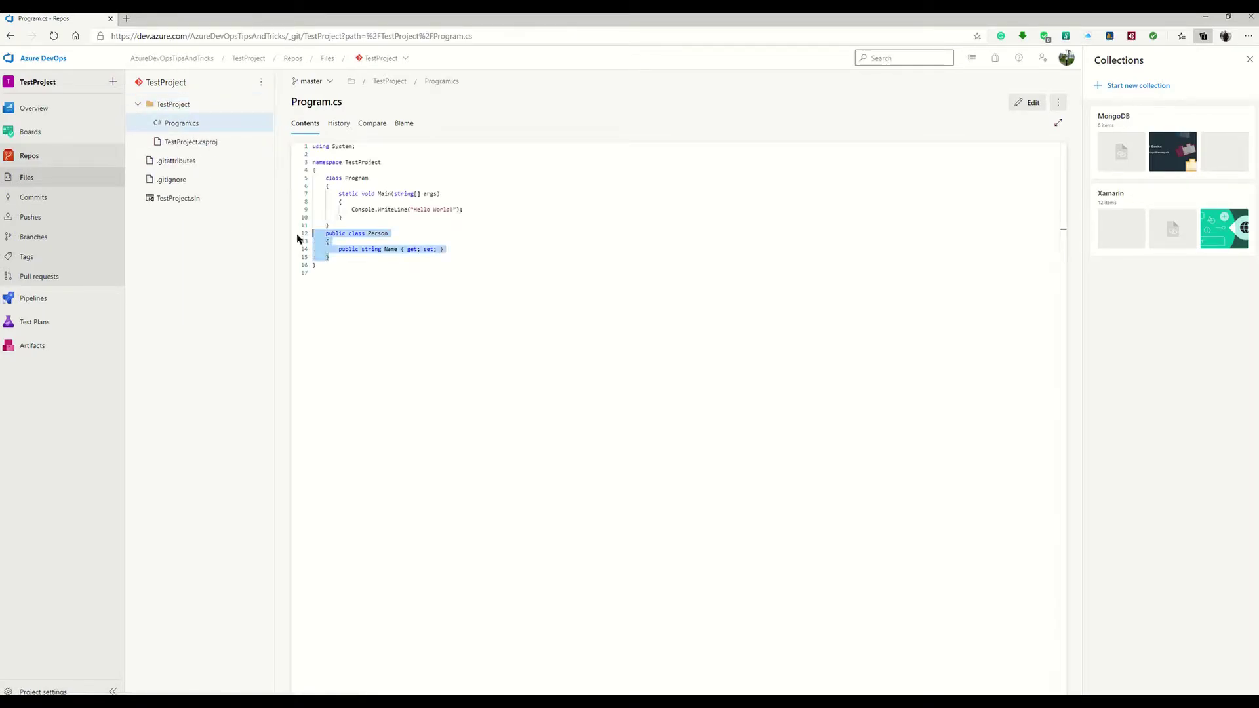
pyautogui.click(402, 310)
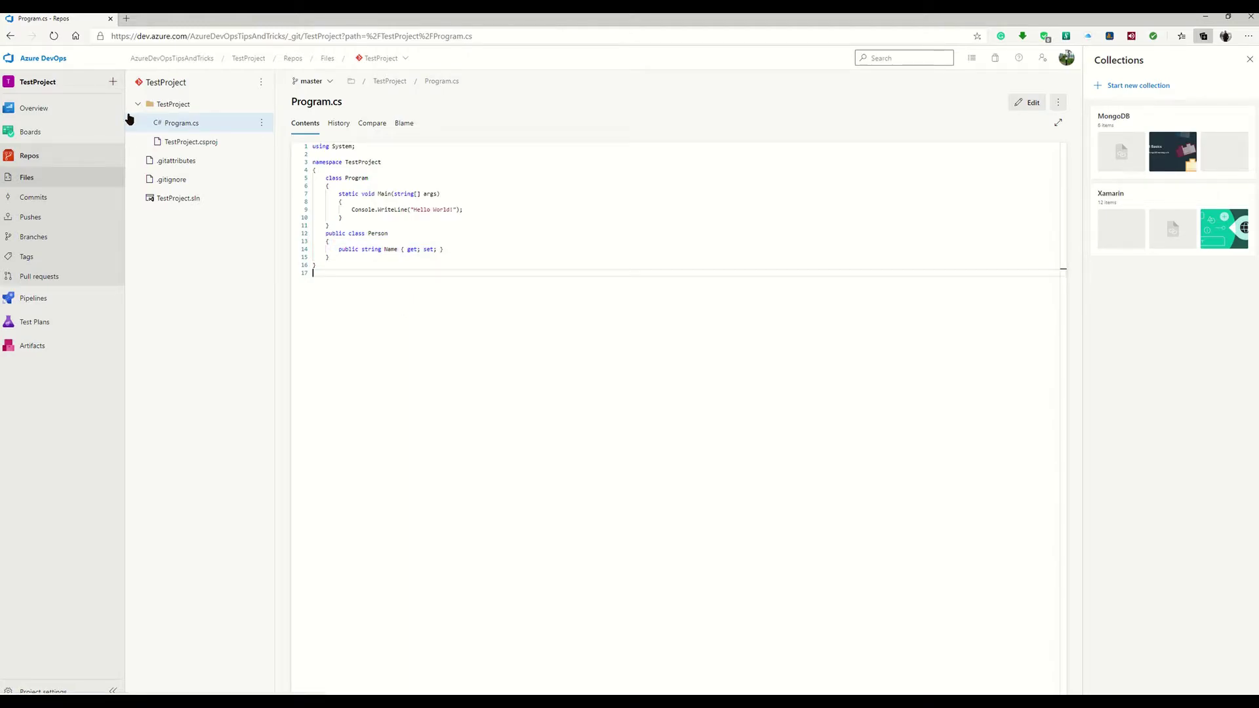
# Return to the AzureDevOpsTipsAndTricks project list and check the visibility options offered for a new project.
pyautogui.click(158, 58)
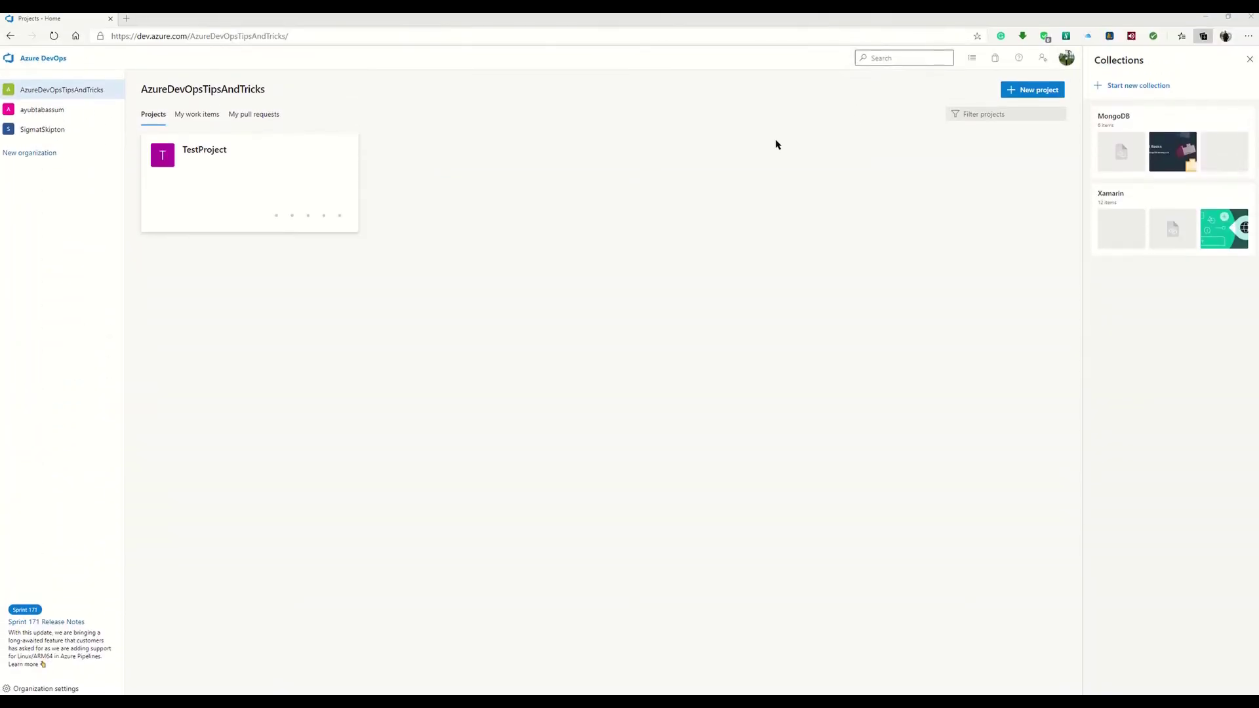
pyautogui.click(1027, 95)
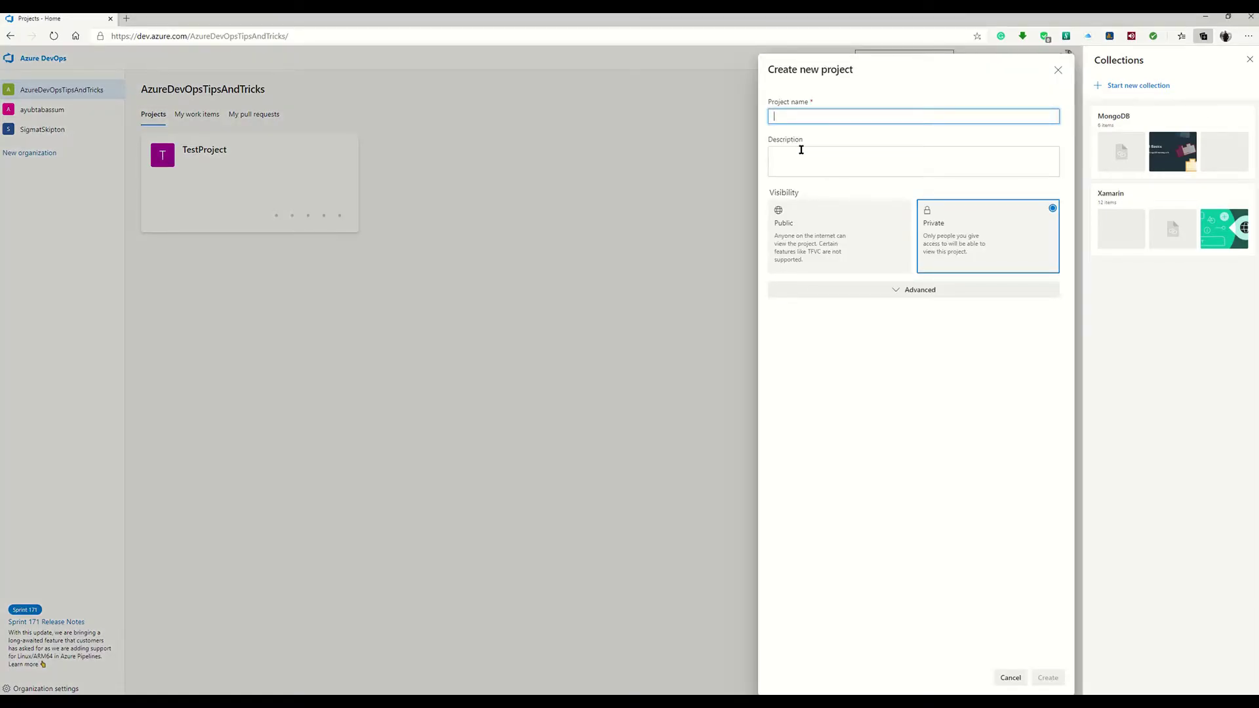
pyautogui.click(843, 236)
pyautogui.click(971, 235)
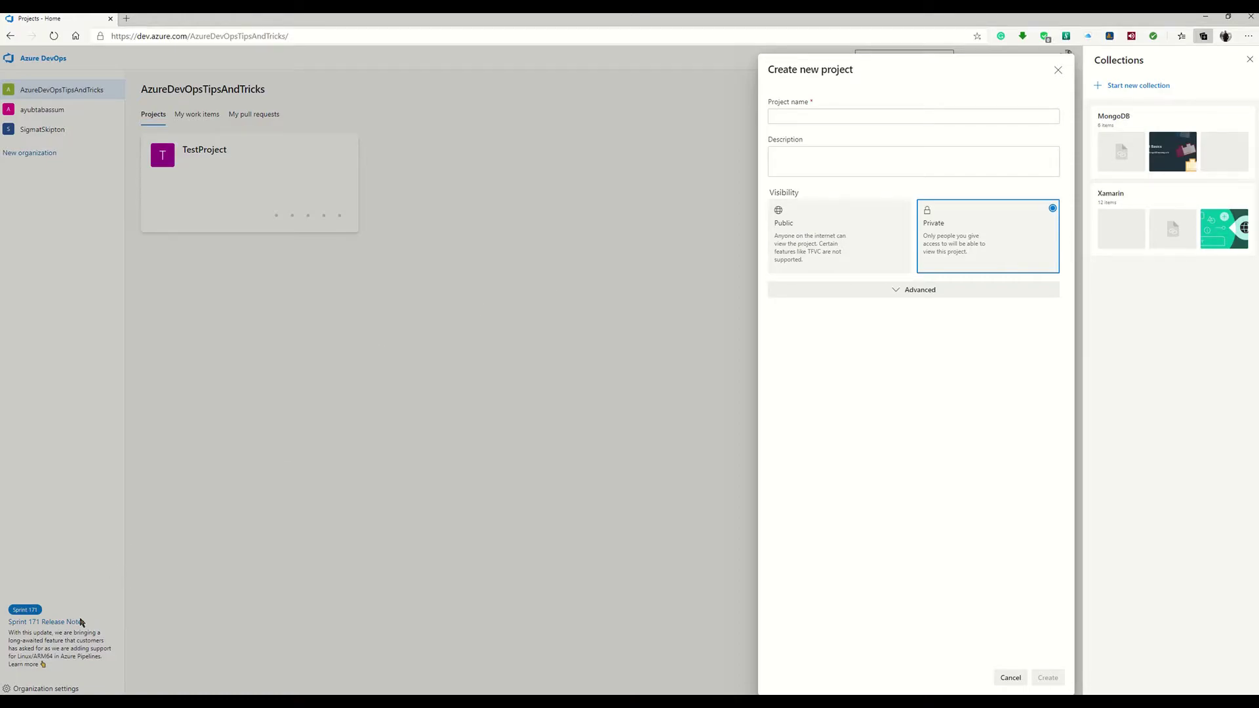
# Turn off the Allow public projects policy in the organization settings and save the change.
pyautogui.click(8, 690)
pyautogui.click(8, 689)
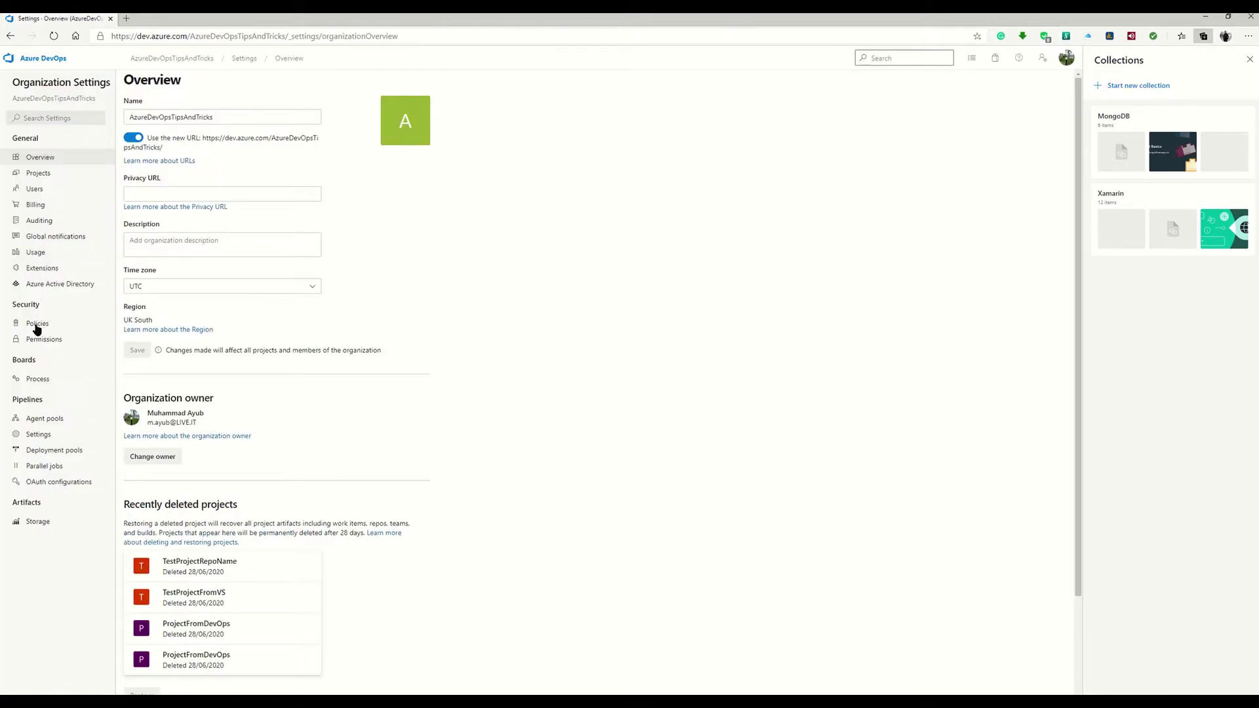
pyautogui.click(38, 324)
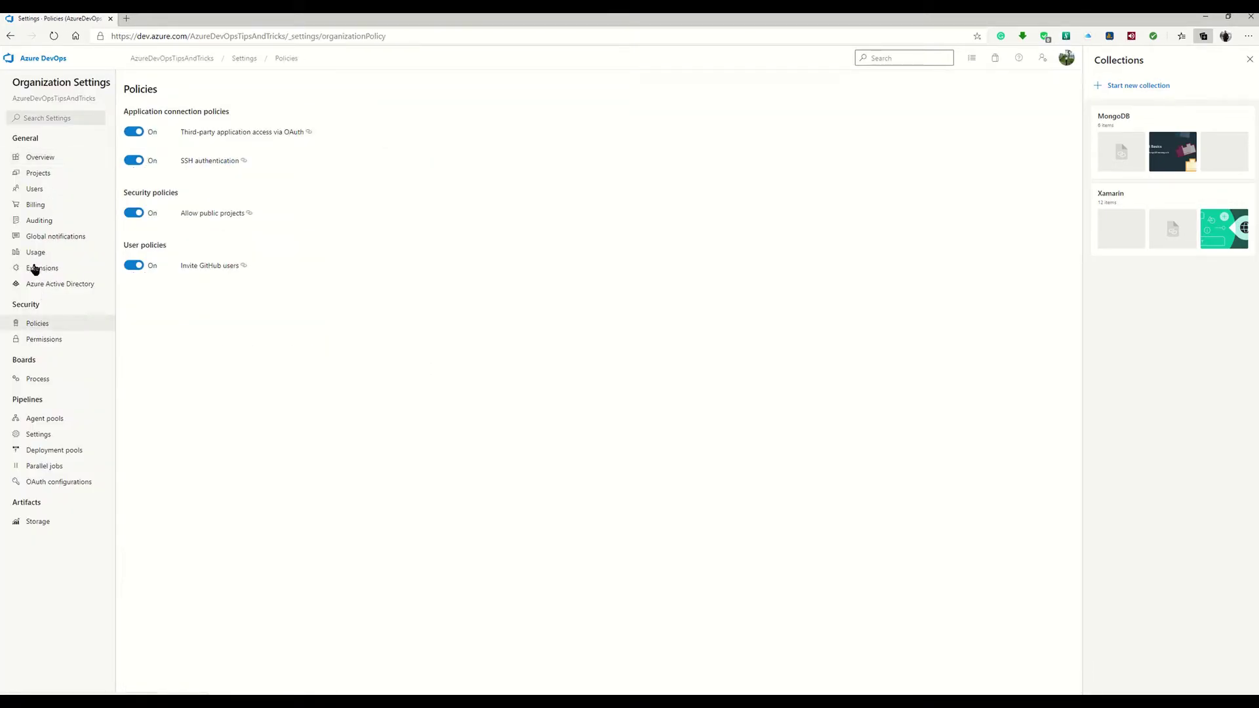
pyautogui.click(135, 213)
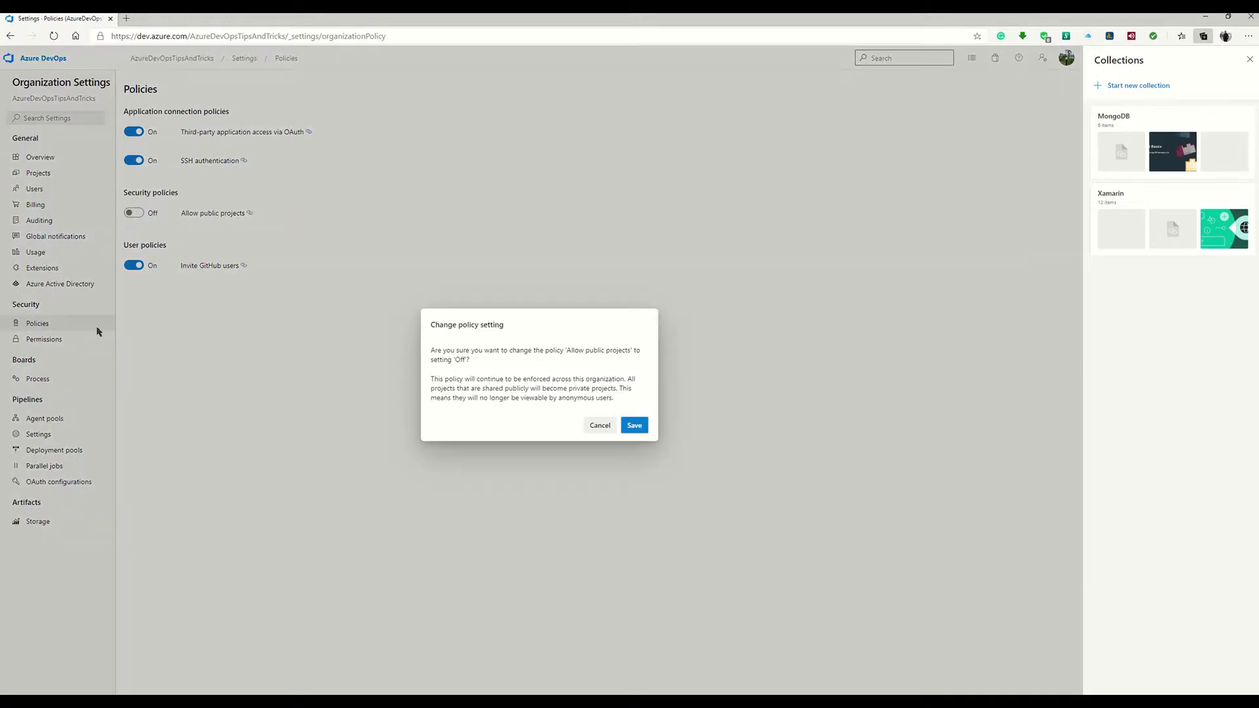
pyautogui.click(635, 425)
# Start a new project in the organization, try the Public visibility option, and select Private.
pyautogui.click(179, 60)
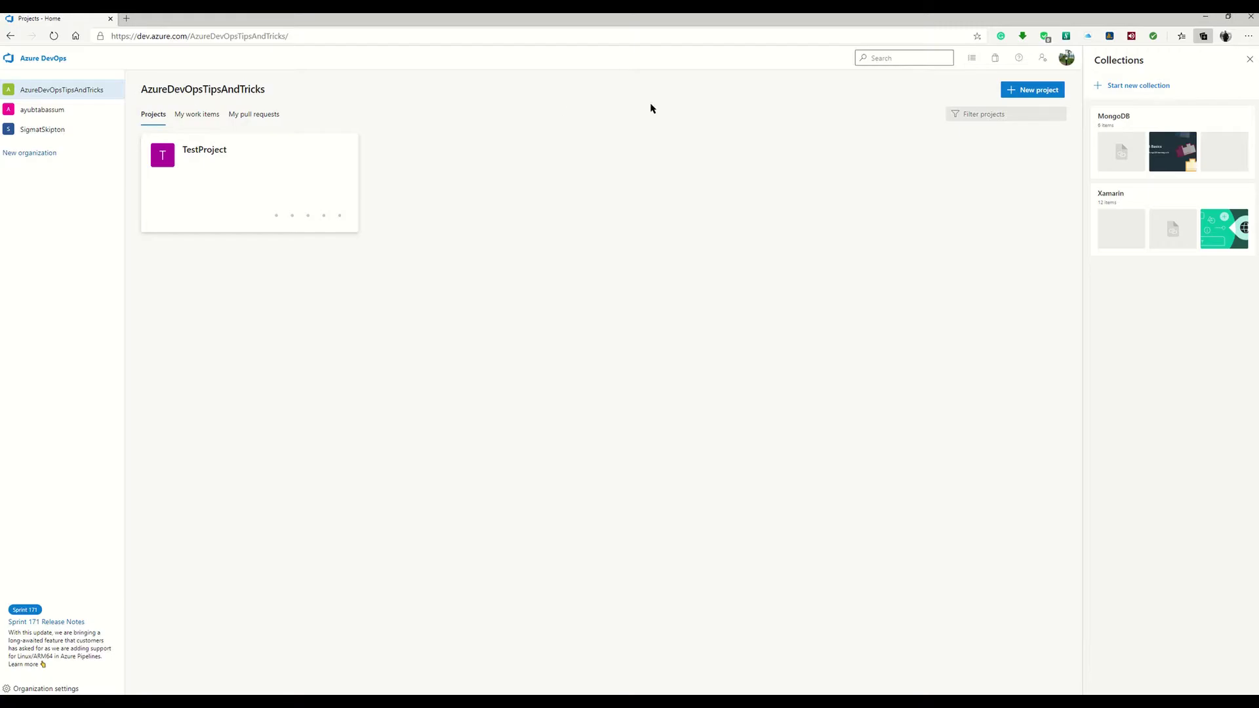
pyautogui.click(1046, 90)
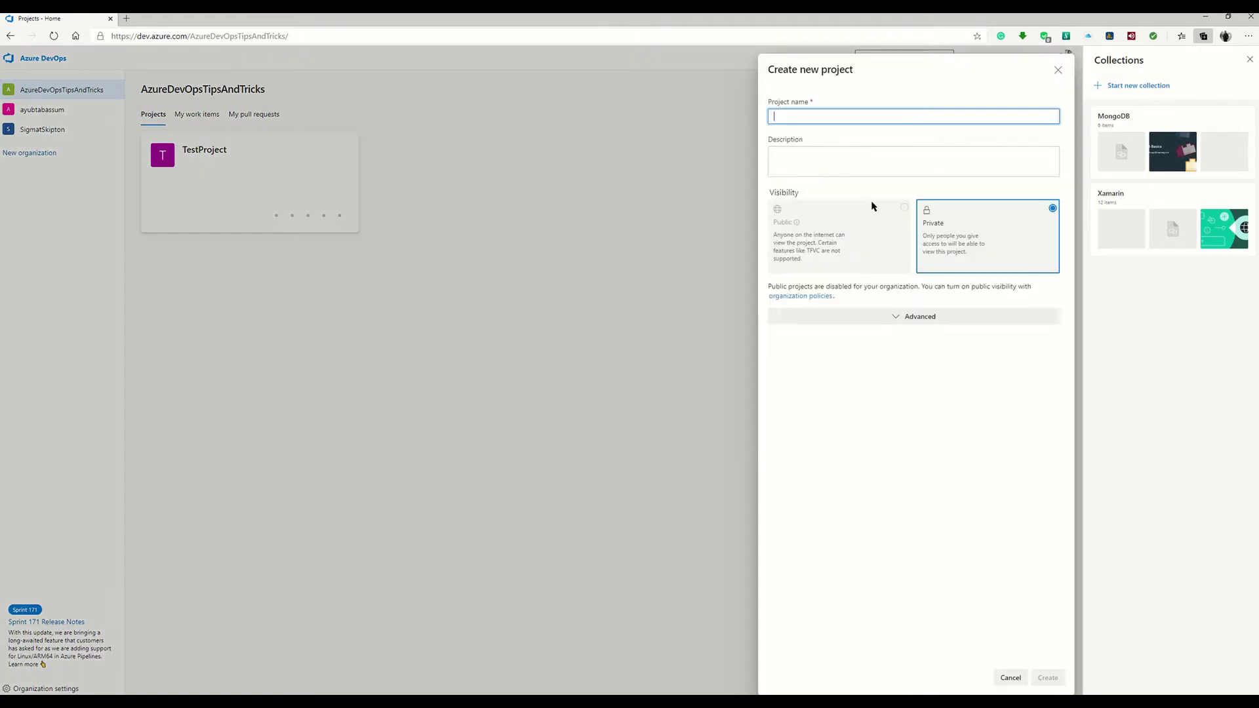
pyautogui.click(926, 240)
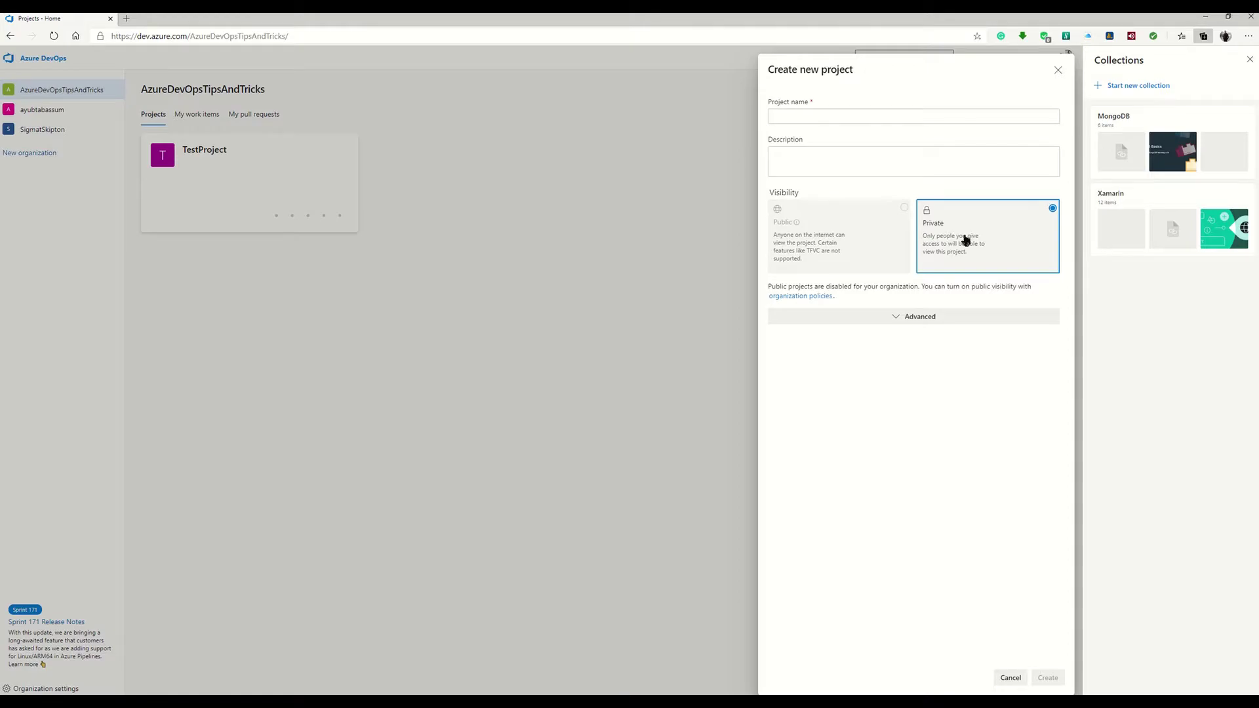
pyautogui.tripleClick(836, 241)
pyautogui.click(964, 235)
# Name the new project TestProject1 and enter the description "this is a Project.".
pyautogui.click(830, 119)
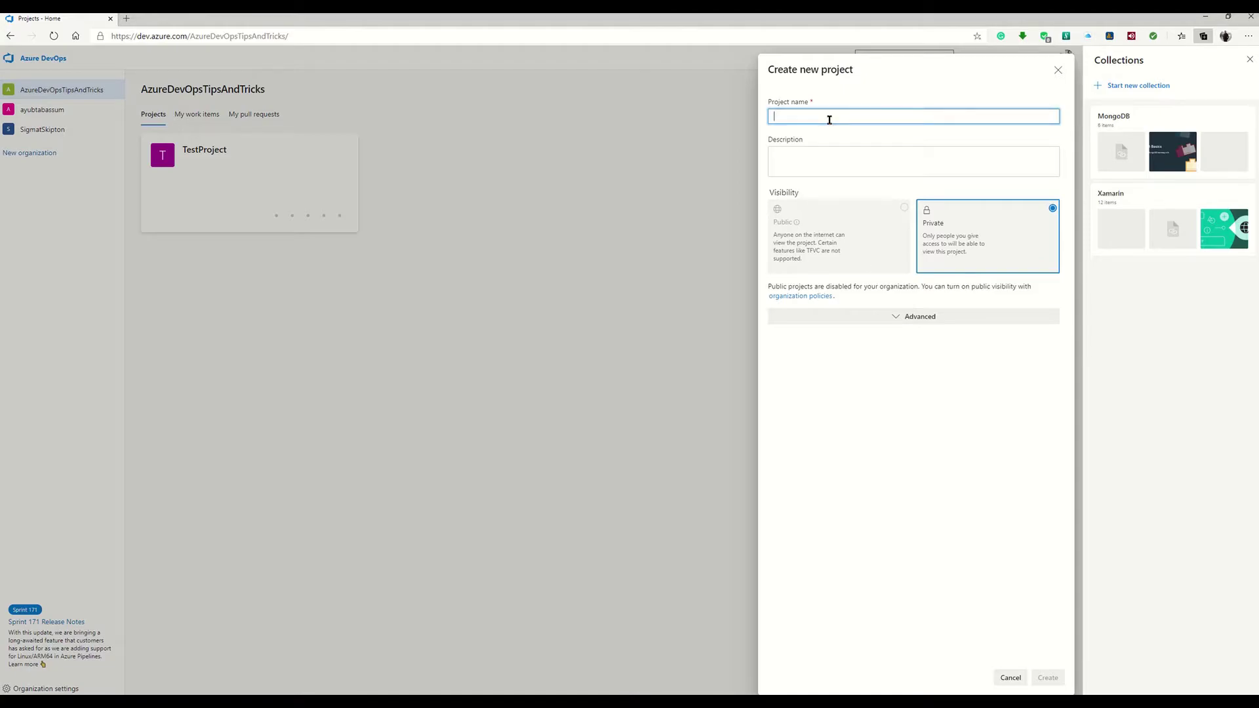
pyautogui.write('P')
pyautogui.press('BackSpace')
pyautogui.write('TestProject1')
pyautogui.click(843, 157)
pyautogui.write('this is a Proje')
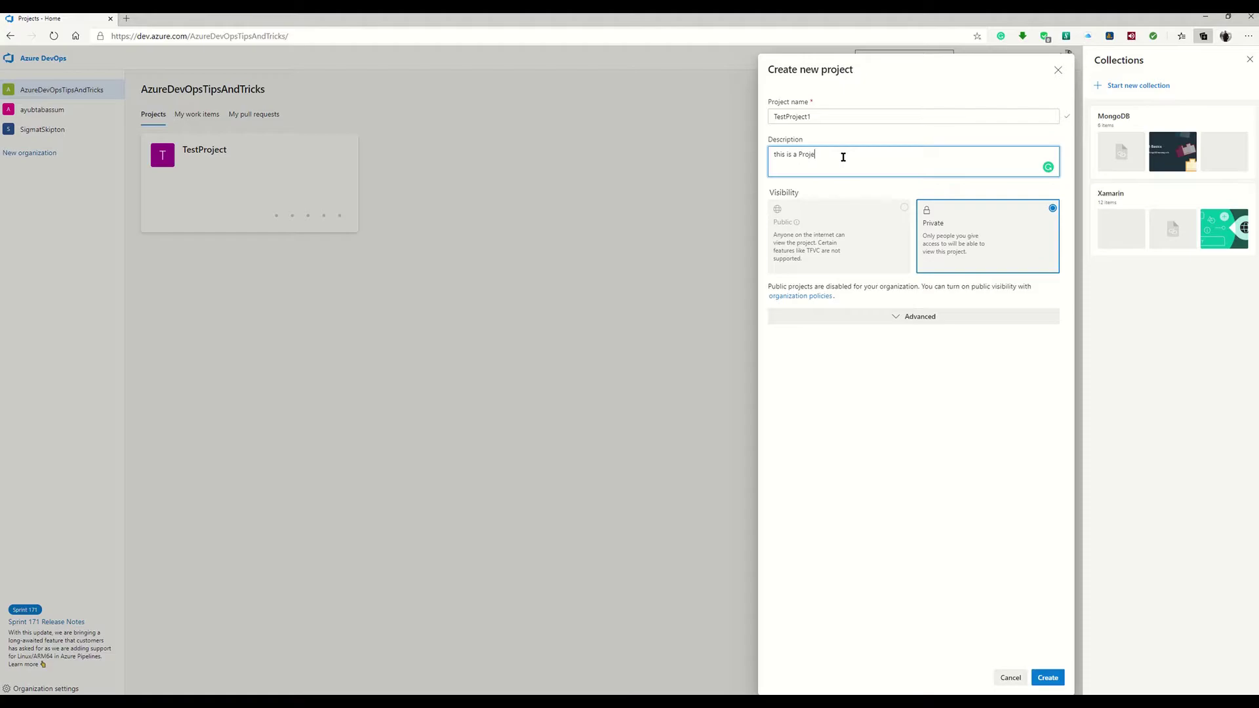
pyautogui.write('ct.')
# Set the new project's advanced options to Git version control and the Basic work item process.
pyautogui.click(898, 320)
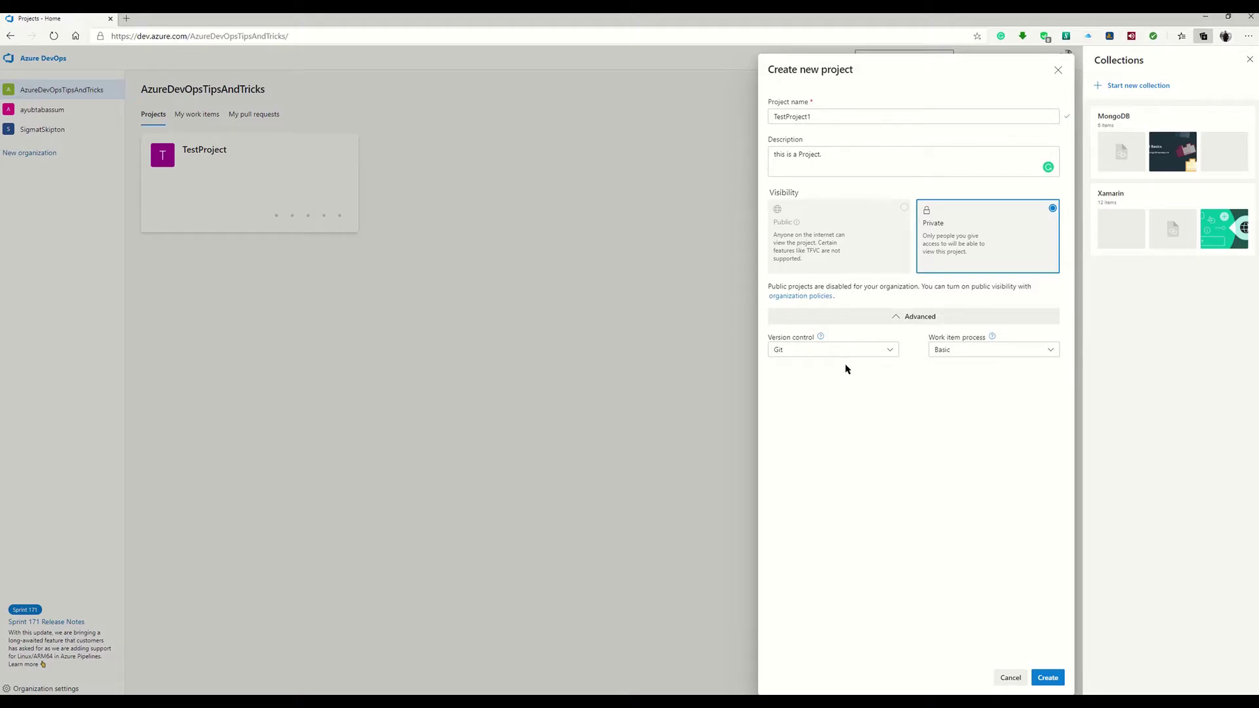
pyautogui.click(809, 353)
pyautogui.click(805, 371)
pyautogui.click(981, 353)
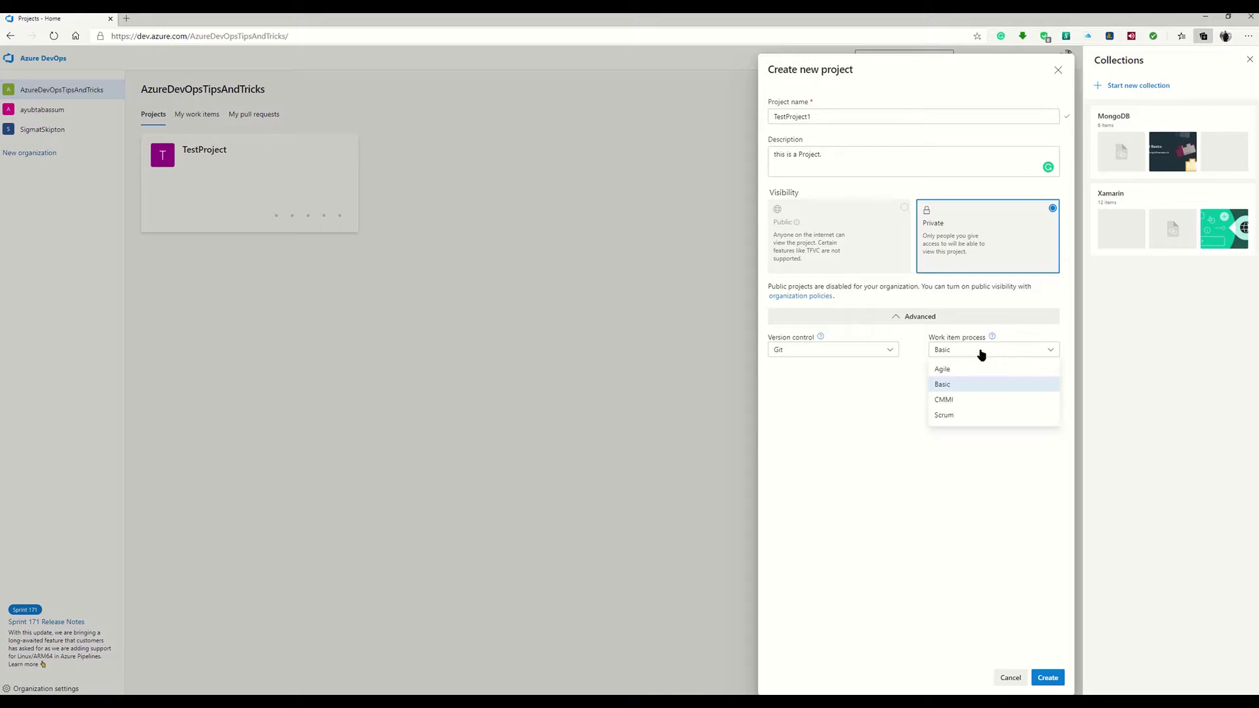
pyautogui.click(947, 387)
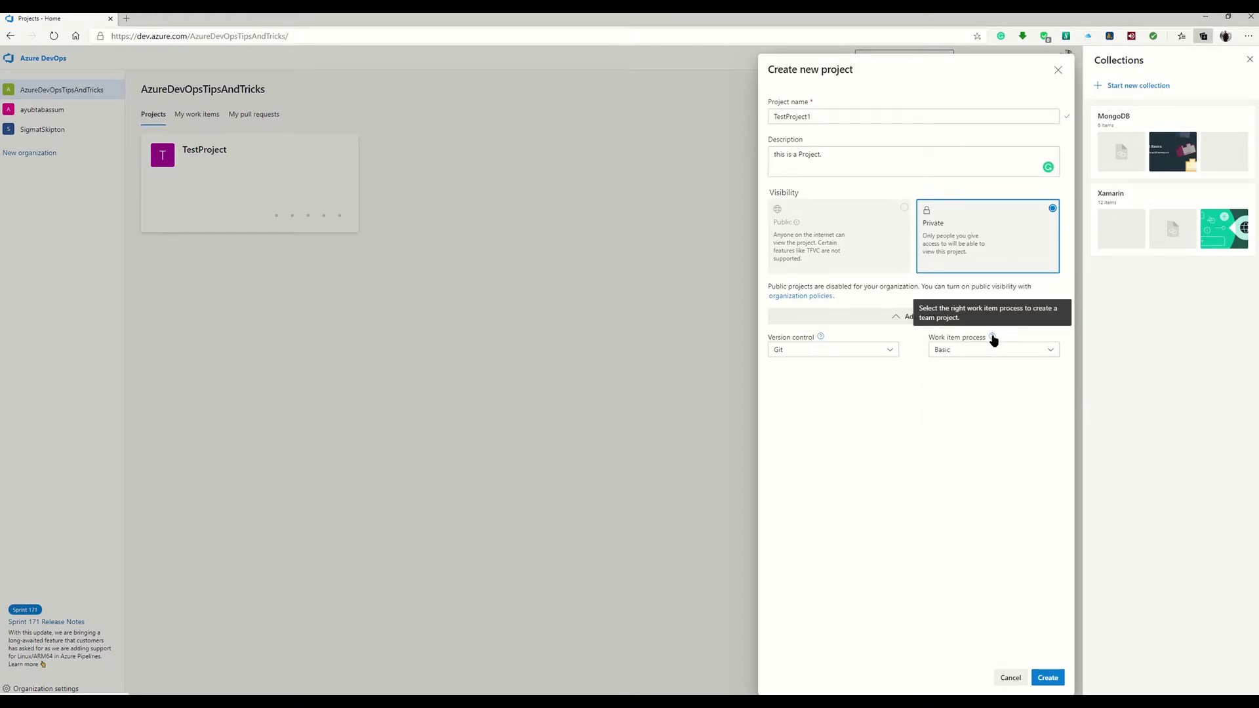
# Open the work item process documentation and examine the section comparing Basic, Agile, Scrum, and CMMI.
pyautogui.click(993, 339)
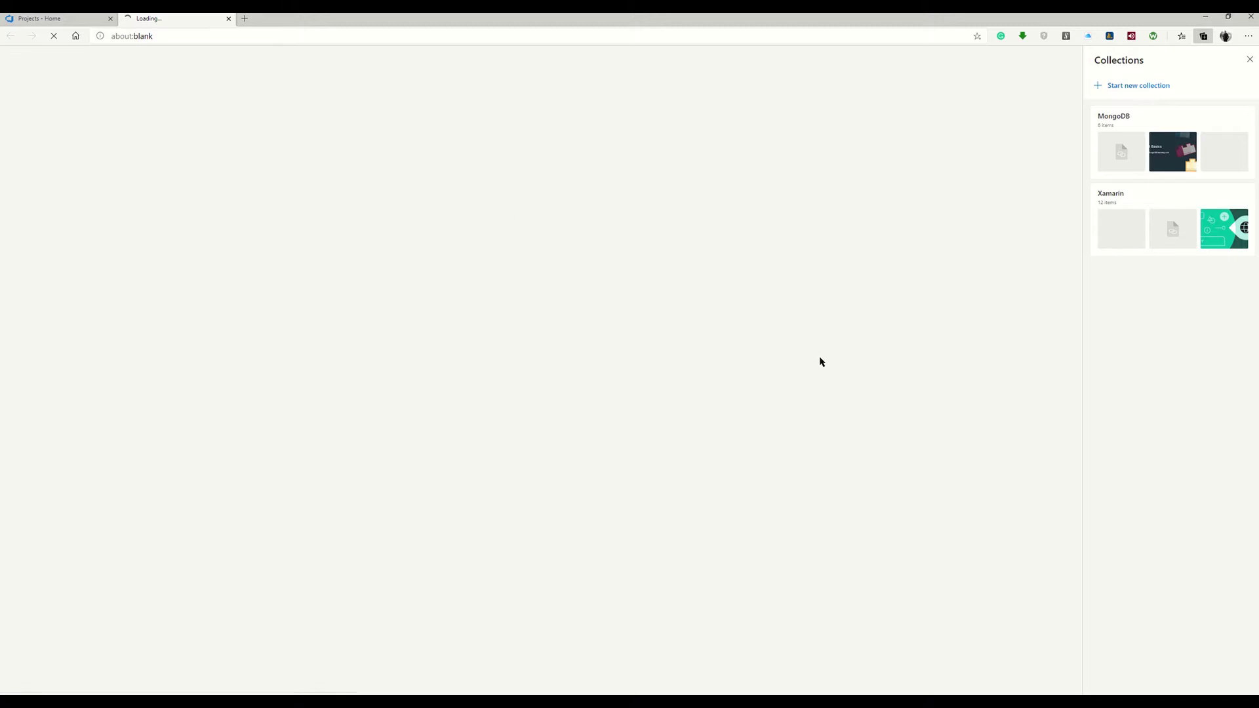
pyautogui.scroll(-8, 568, 277)
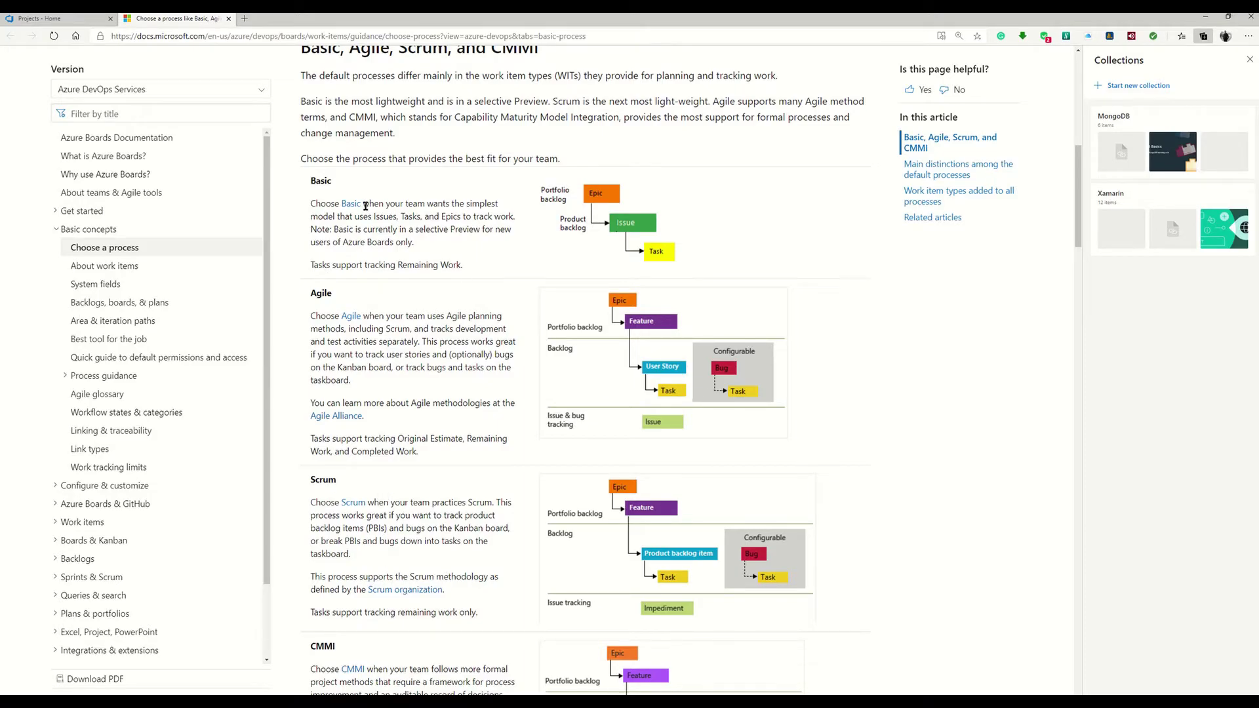
# Return to the Azure DevOps project form and create the configured TestProject1 project.
pyautogui.click(55, 19)
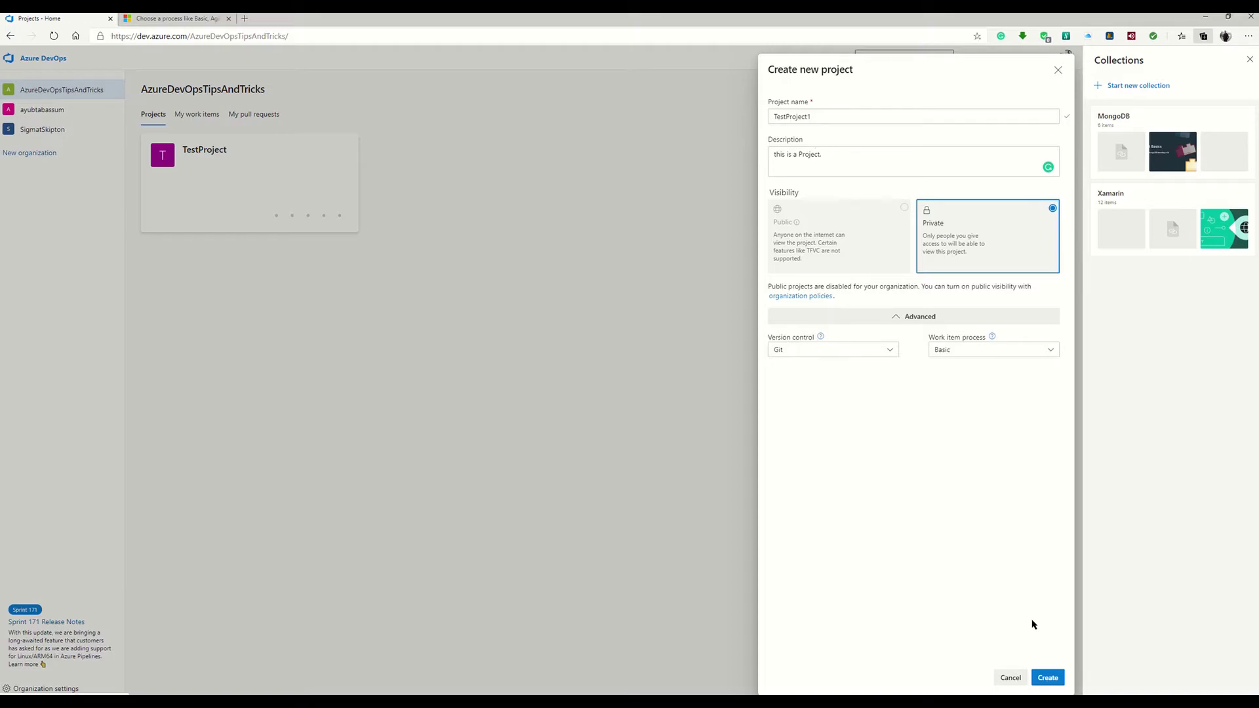
pyautogui.click(1058, 683)
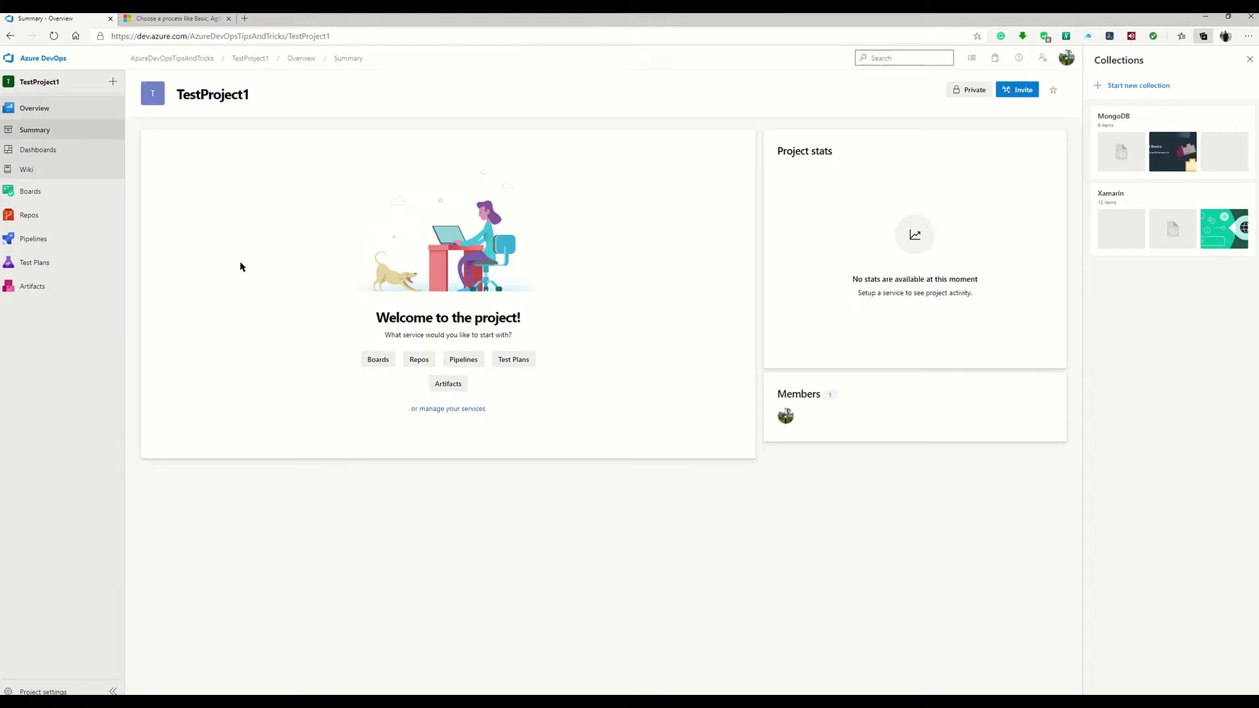
# Initialize TestProject1's empty repository with a README and the VisualStudio .gitignore template.
pyautogui.moveTo(43, 224)
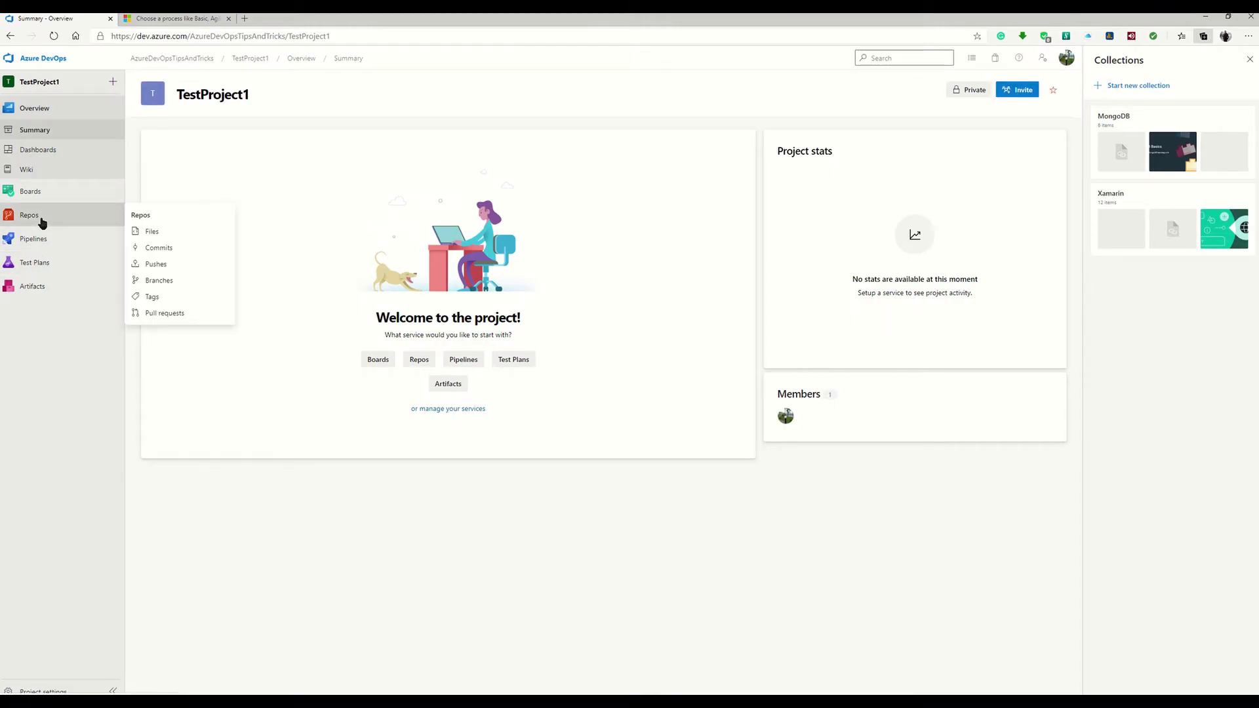
pyautogui.click(43, 224)
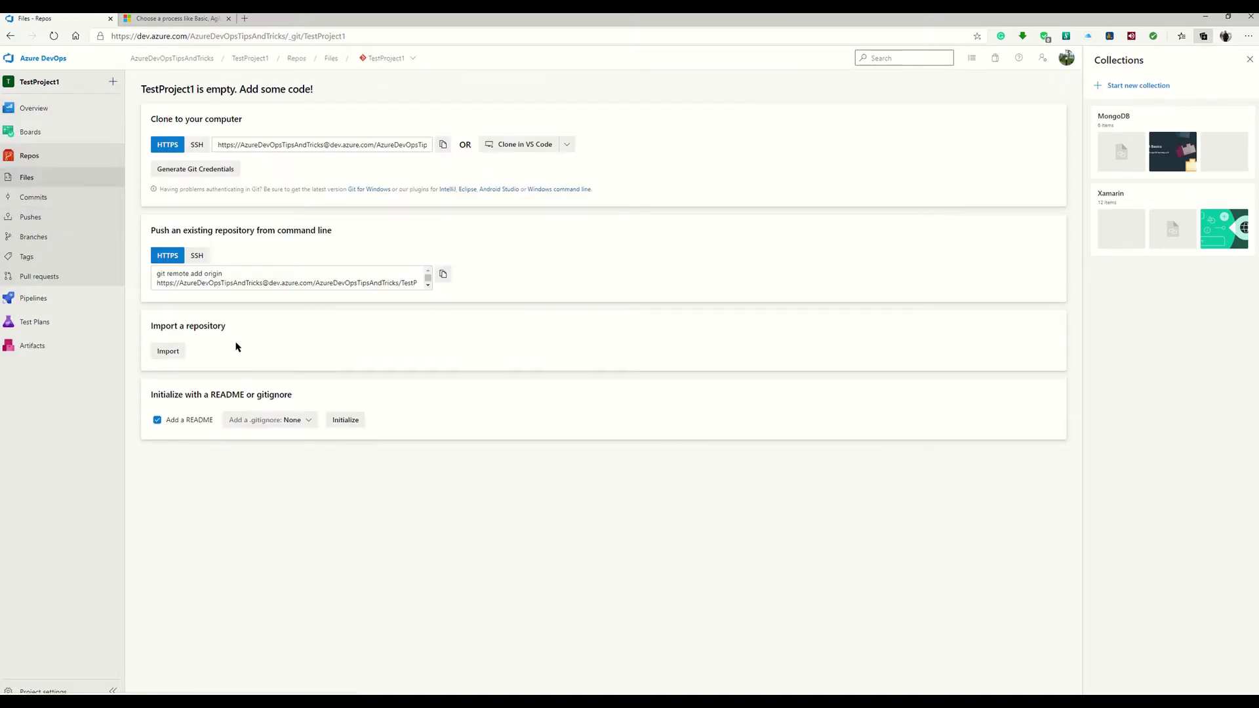
pyautogui.click(264, 424)
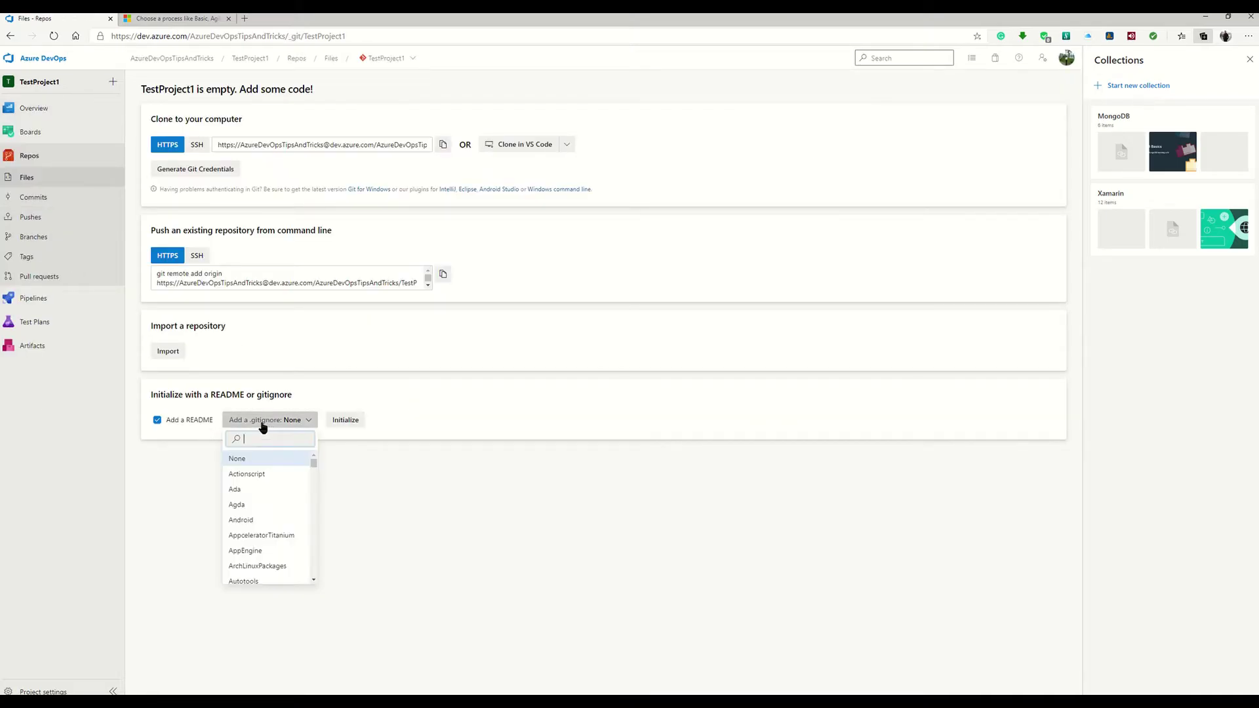
pyautogui.scroll(-5, 269, 479)
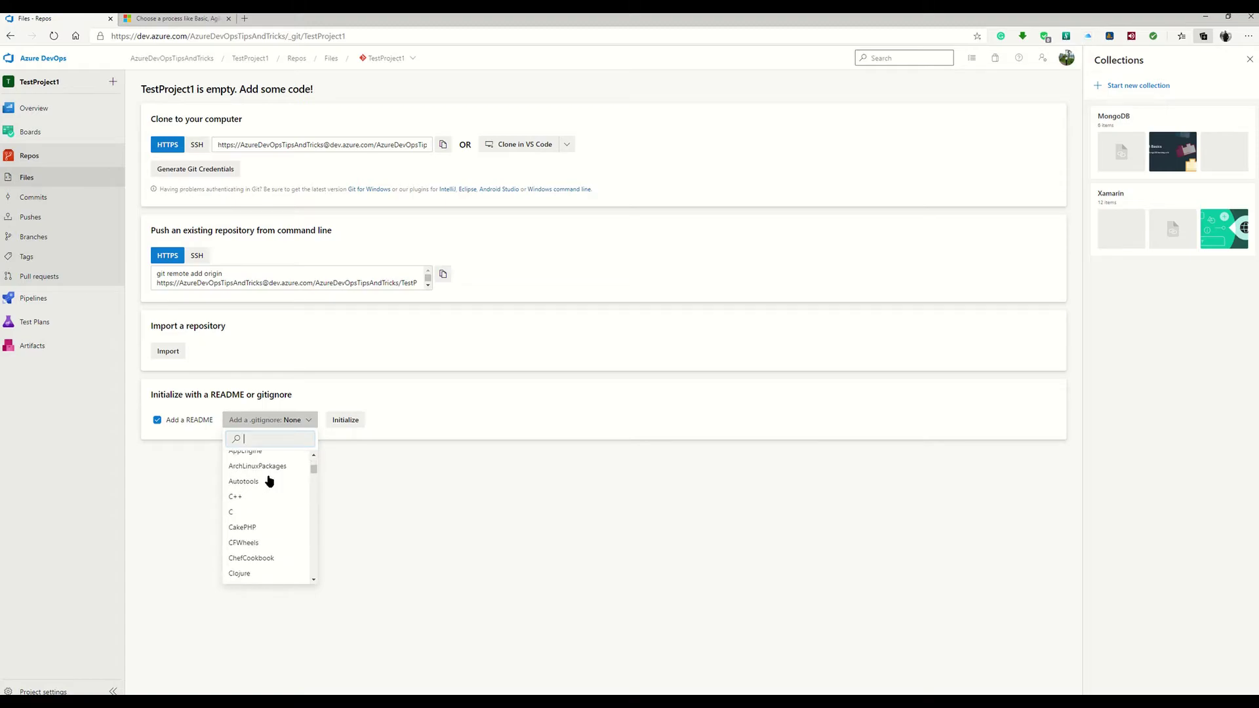
pyautogui.scroll(5, 266, 468)
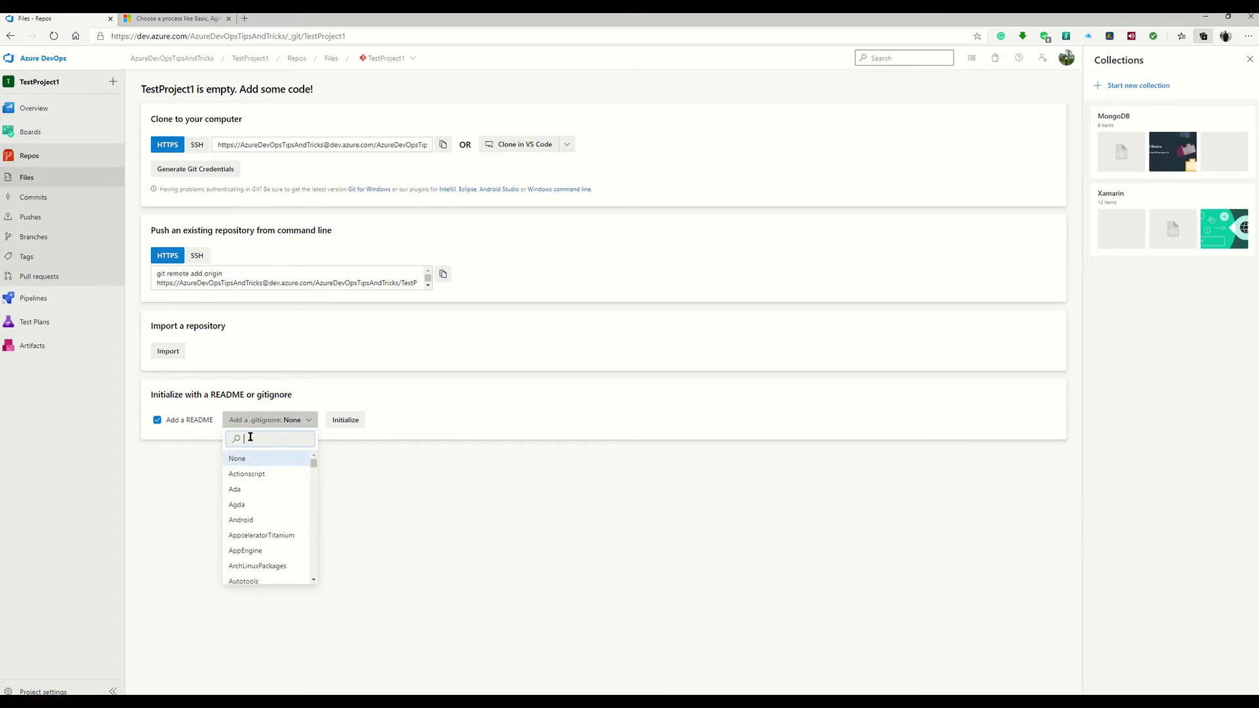
pyautogui.write('vi')
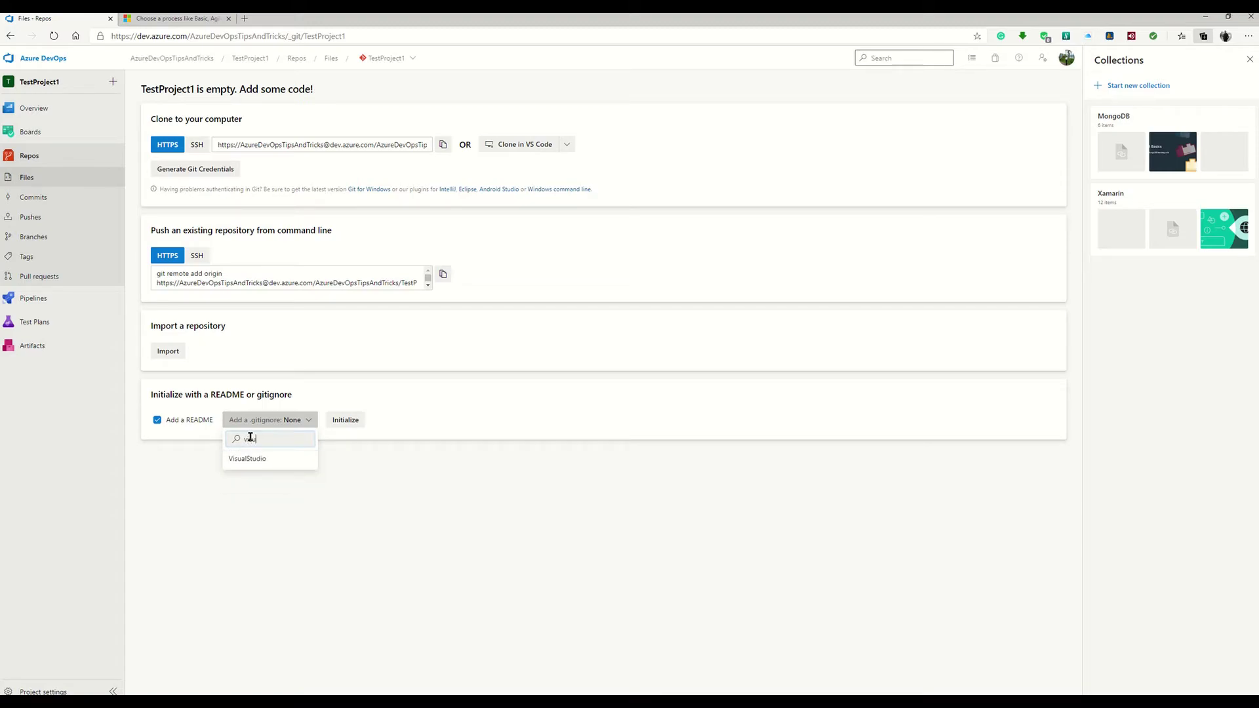
pyautogui.write('su')
pyautogui.click(262, 461)
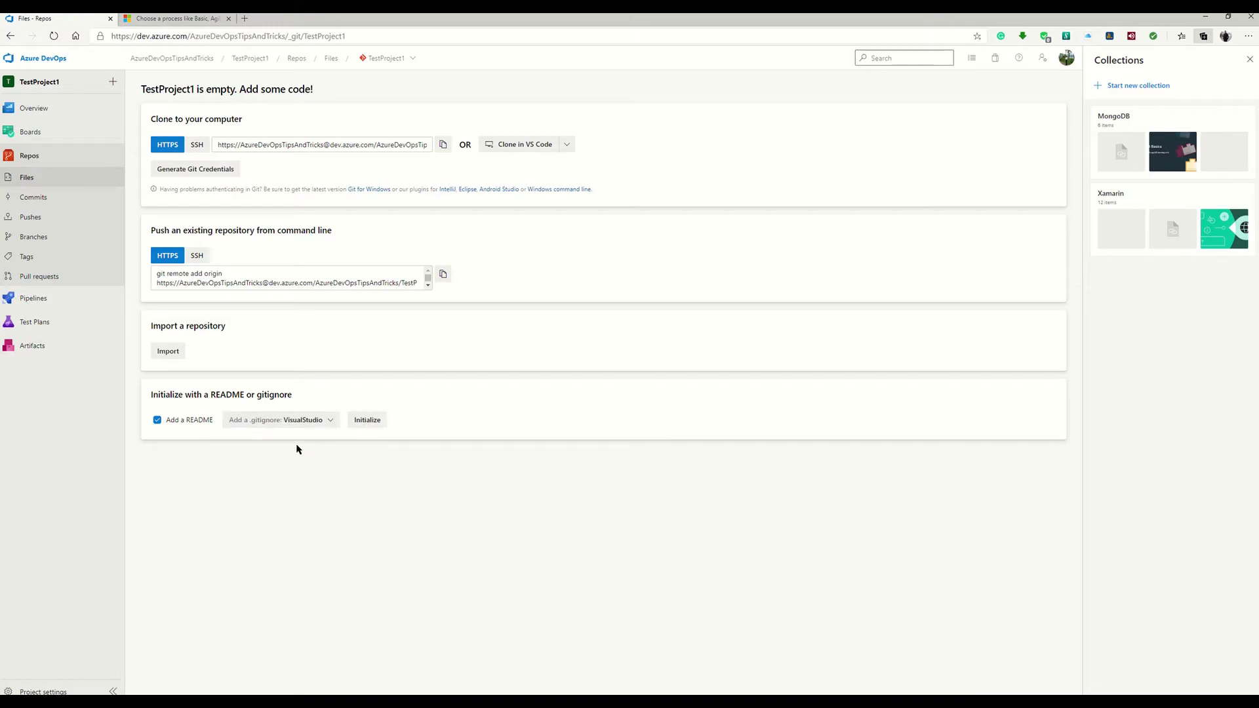
pyautogui.click(366, 423)
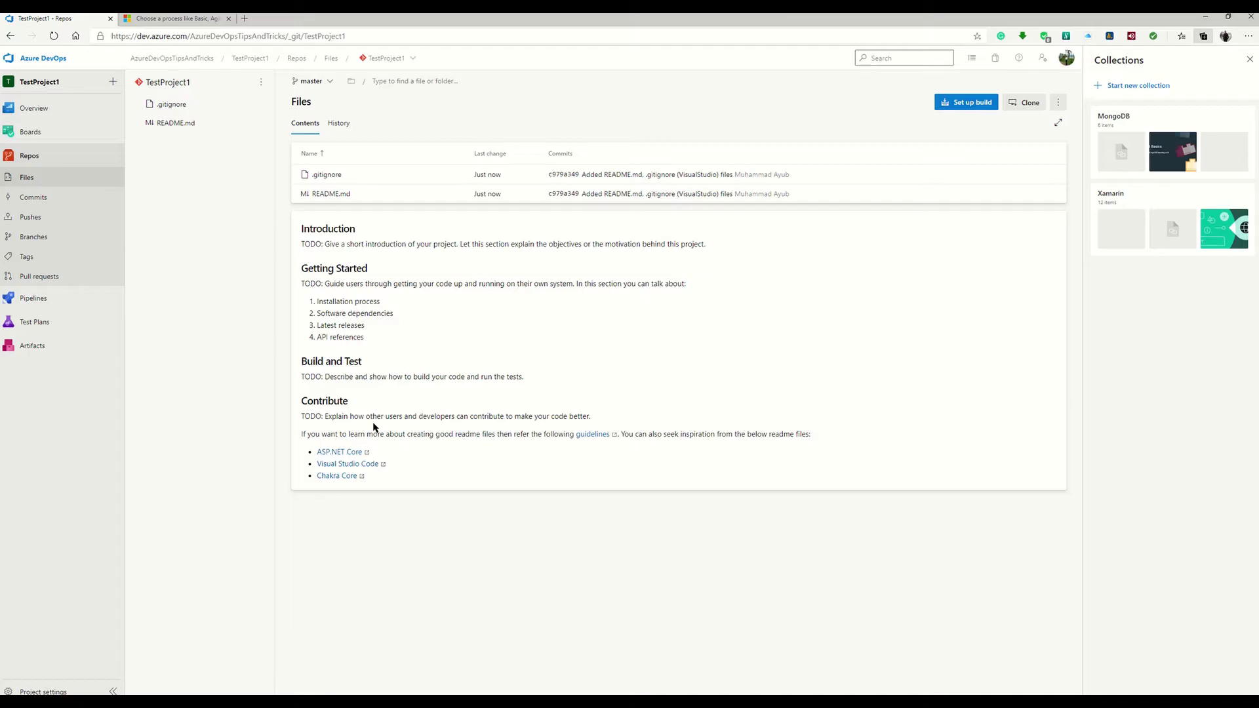
# Open the build pipeline setup for the repository and return to the AzureDevOpsTipsAndTricks project list.
pyautogui.click(964, 102)
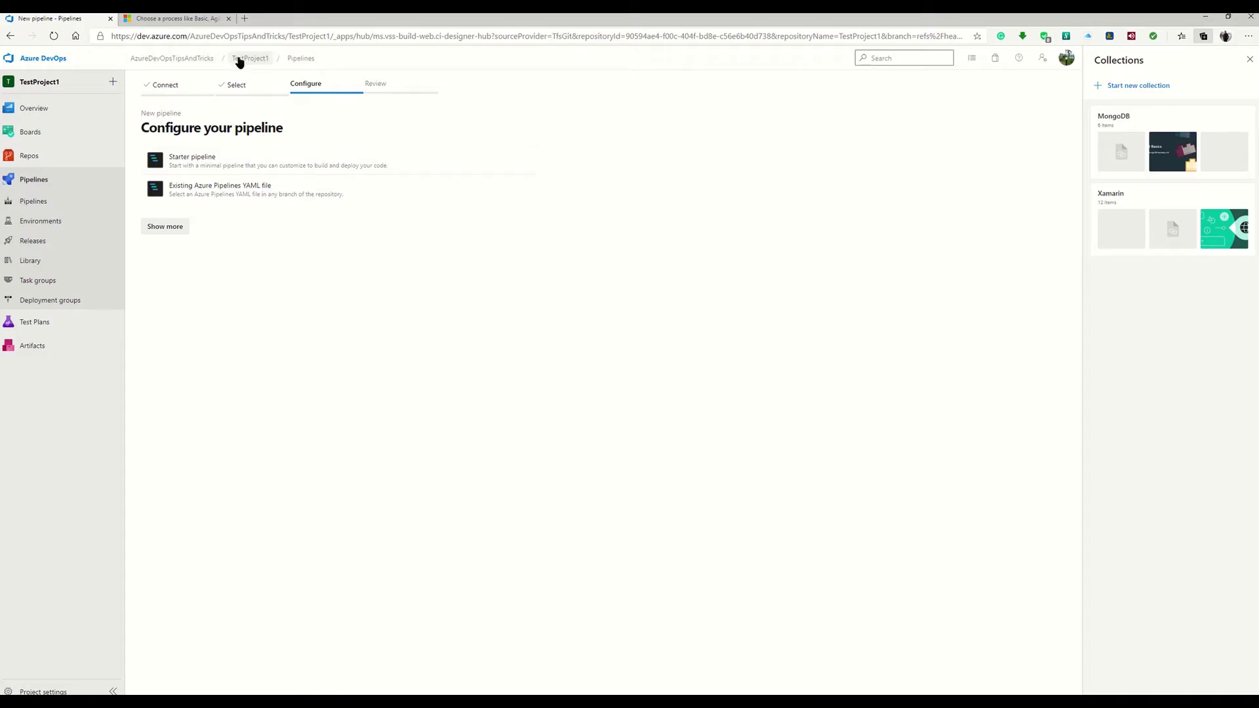
pyautogui.click(188, 59)
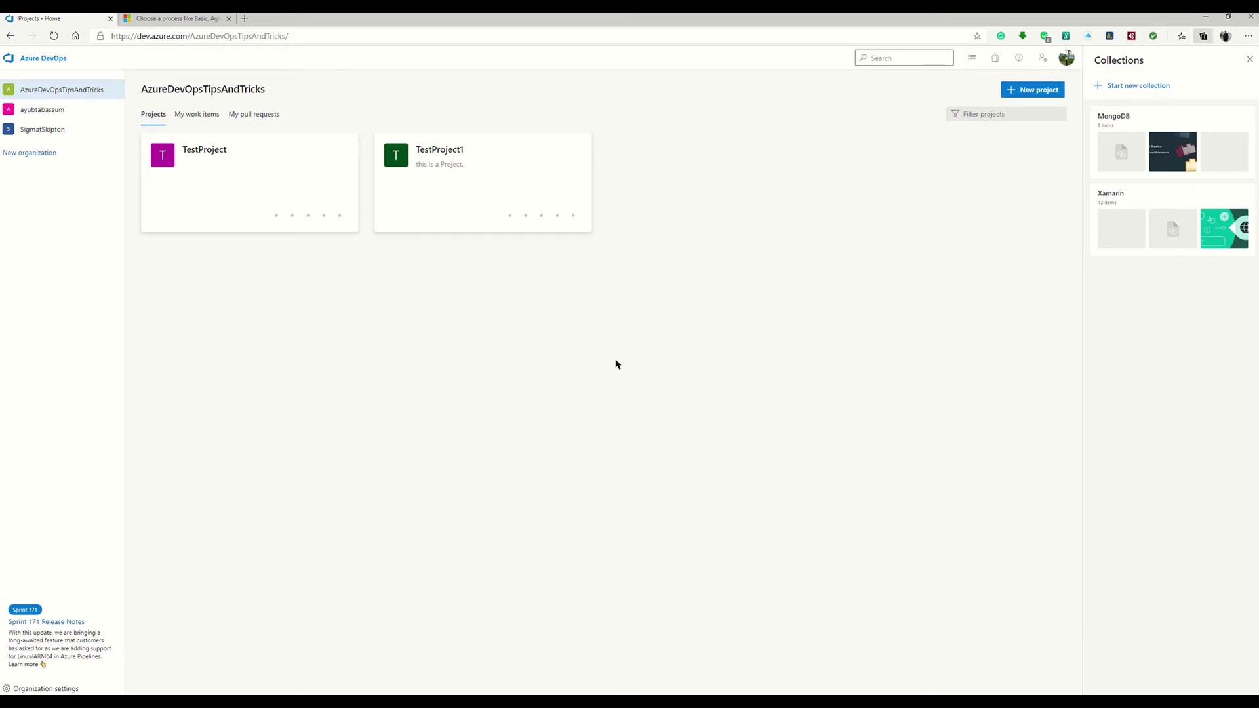
# Switch to Visual Studio, close the TestProject solution, and open the recent solution ConsoleApp_Core.sln.
pyautogui.hotkey('alt', 'Tab')
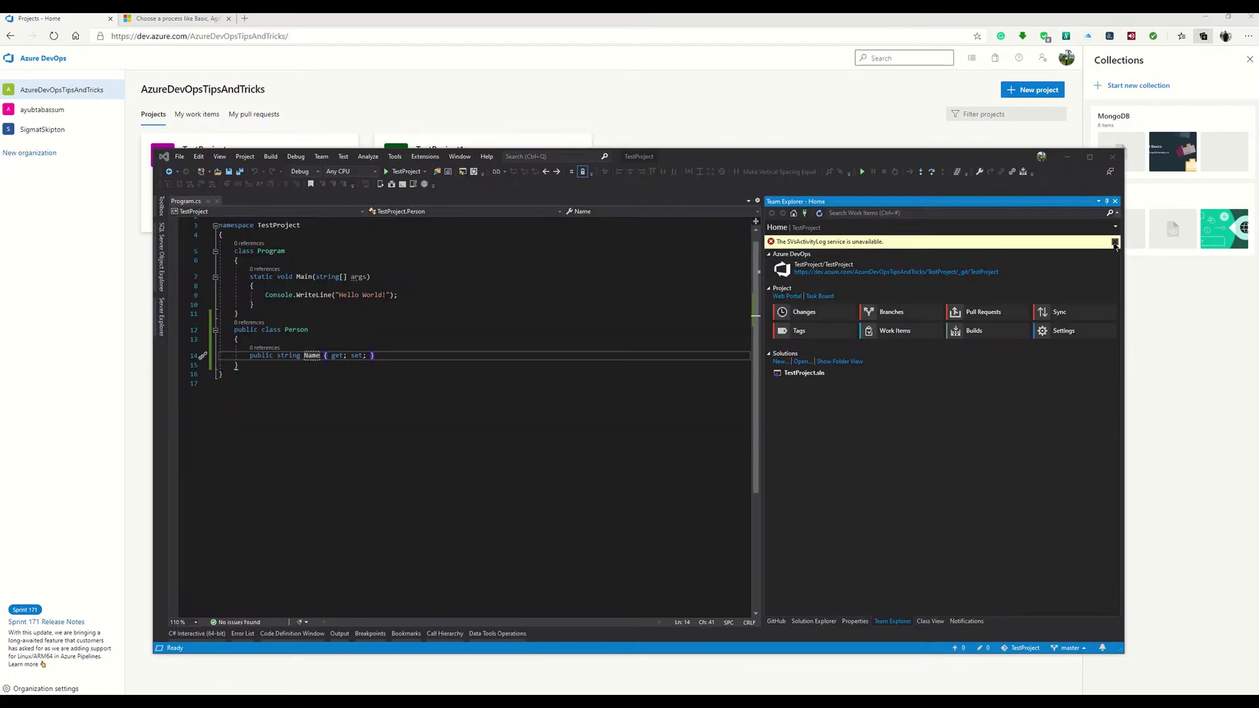
pyautogui.click(179, 156)
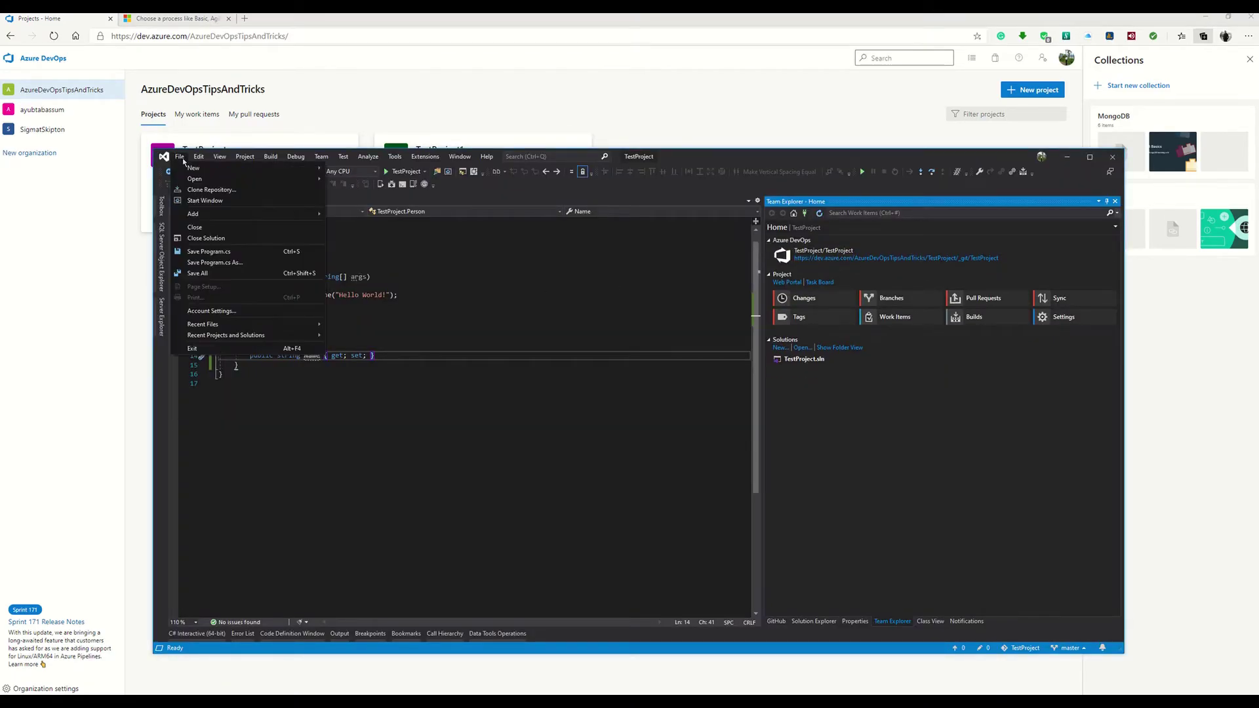
pyautogui.click(206, 238)
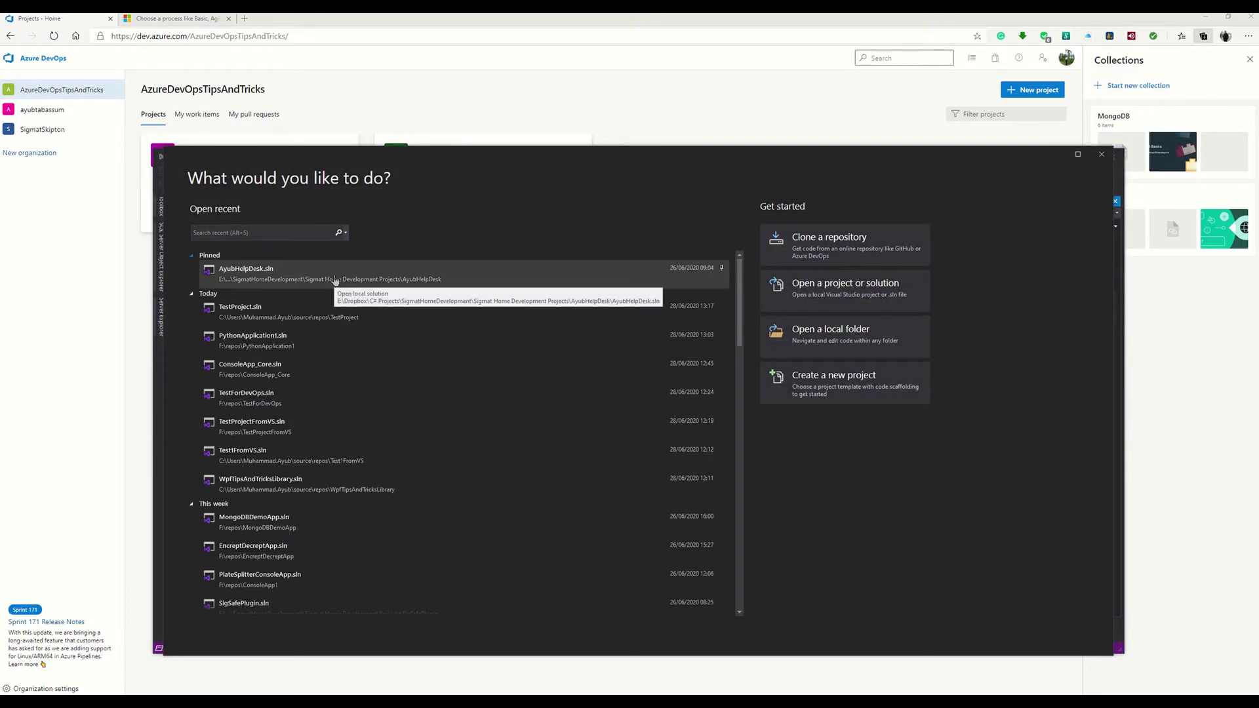
pyautogui.click(476, 368)
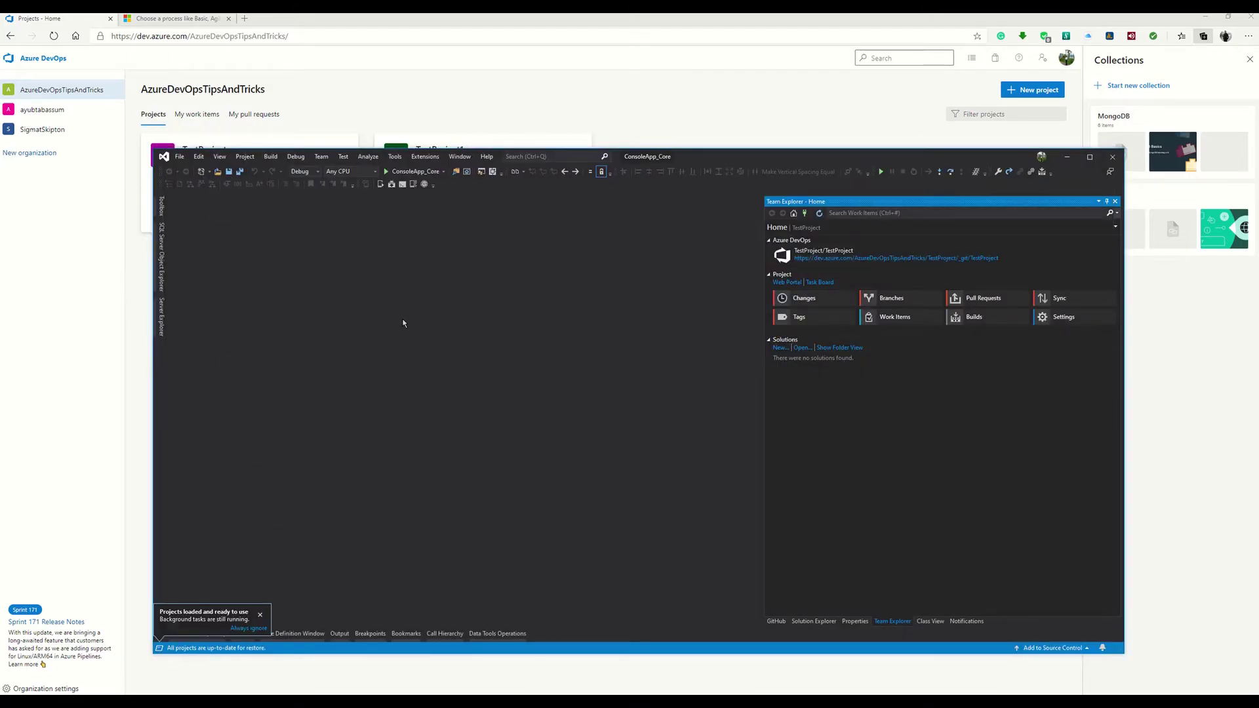
# Expand the ConsoleApp_Core project in the solution and open Program.cs to view its code.
pyautogui.click(811, 622)
pyautogui.click(772, 246)
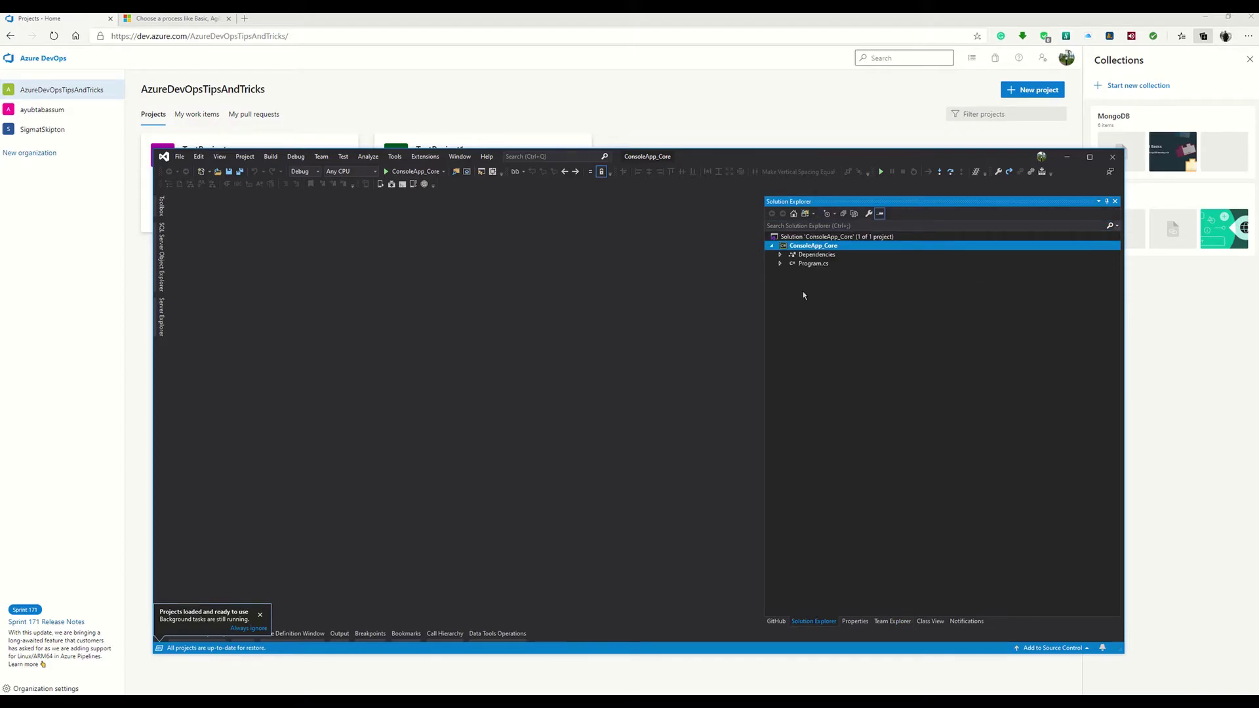
pyautogui.doubleClick(813, 263)
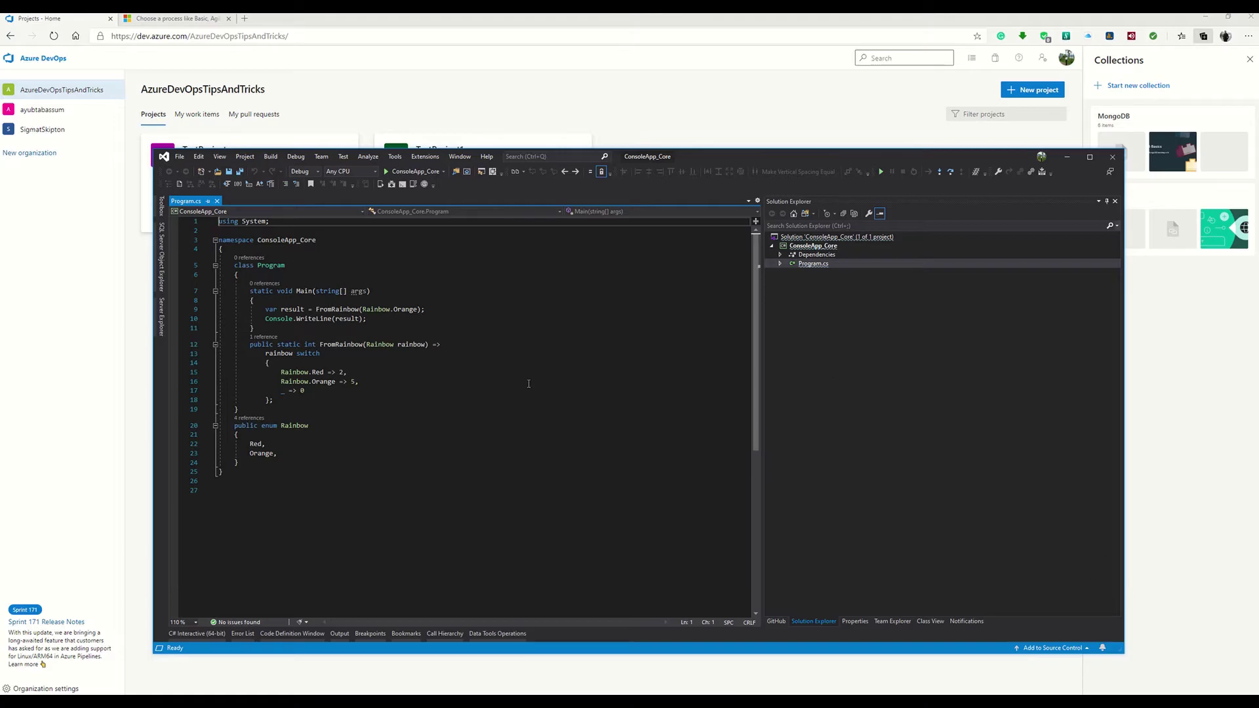
# Add the ConsoleApp_Core solution to Git source control.
pyautogui.moveTo(712, 173); pyautogui.dragTo(716, 234)
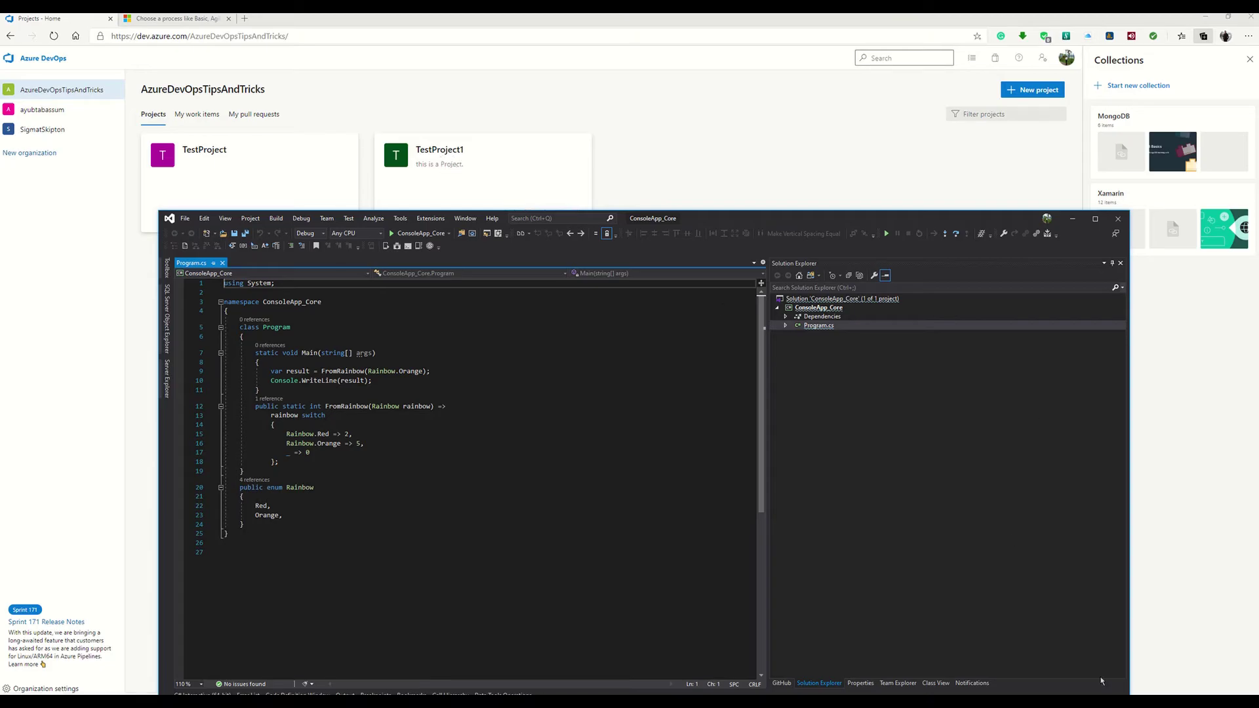
pyautogui.moveTo(864, 225); pyautogui.dragTo(861, 180)
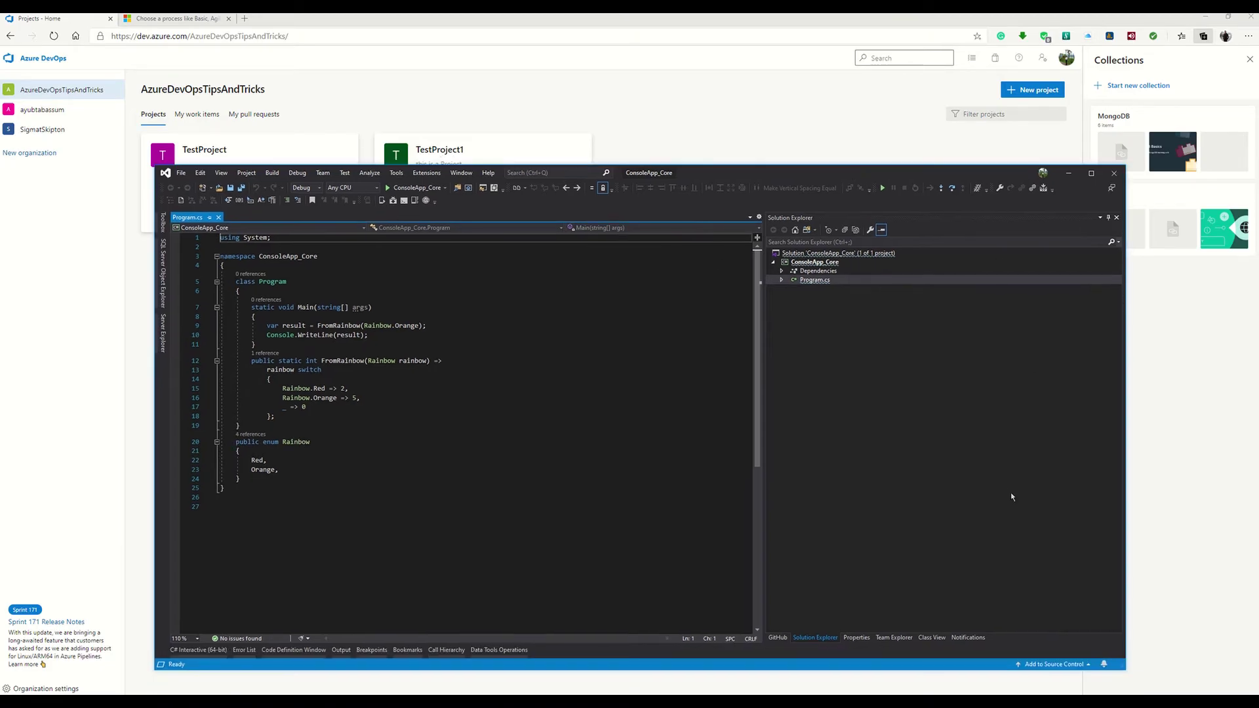
pyautogui.click(1040, 665)
pyautogui.click(1053, 650)
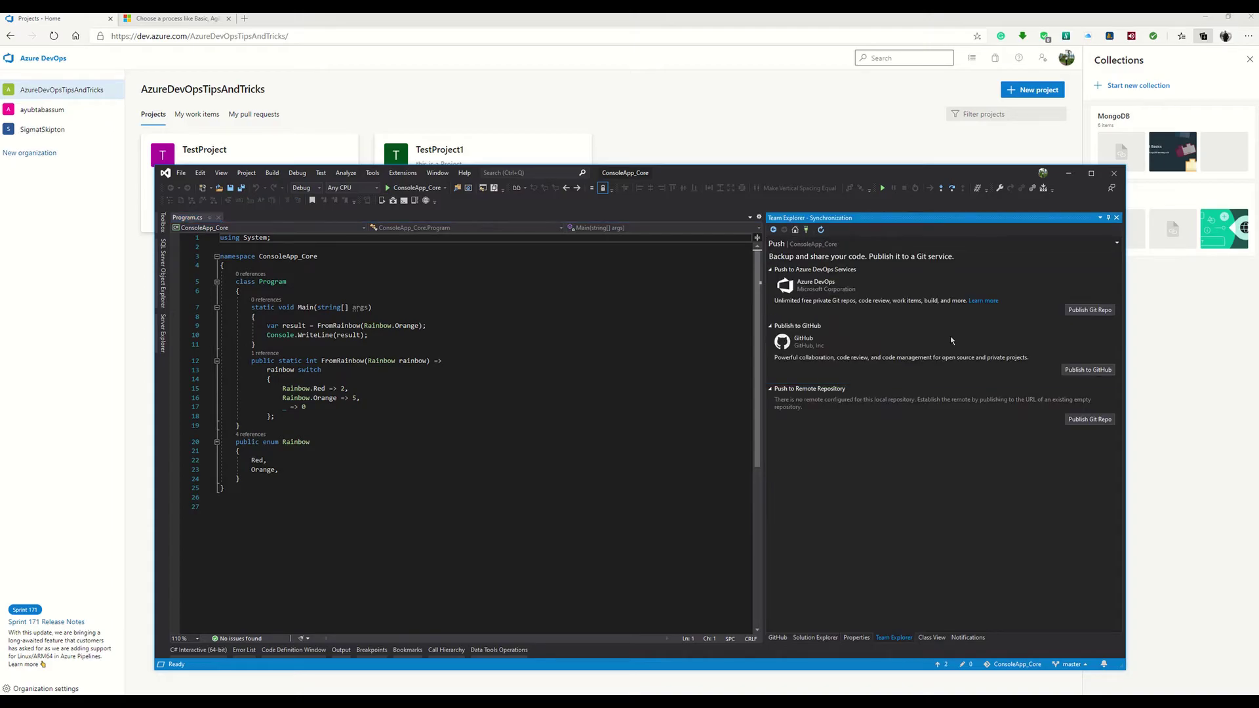
# Publish the local Git repository to Azure DevOps as ConsoleApp_Core, targeting the TestProject1 project in the AzureDevOpsTipsAndTricks organization.
pyautogui.click(1089, 312)
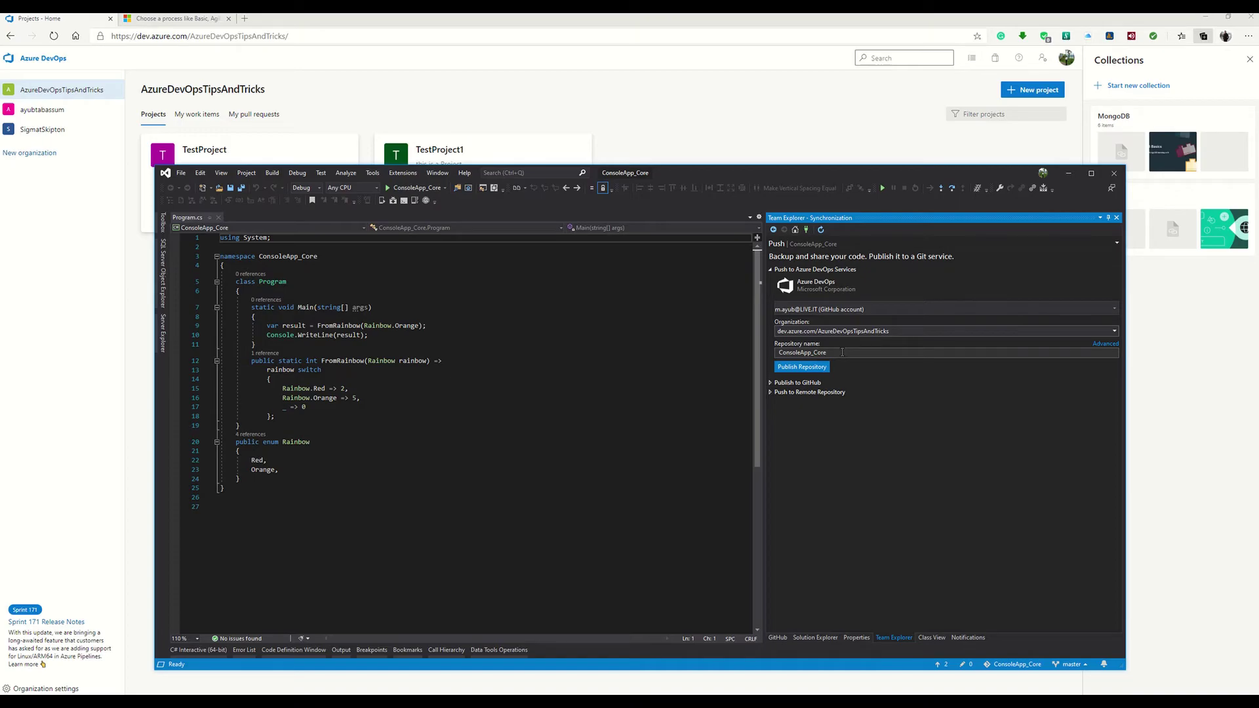
pyautogui.click(1106, 346)
pyautogui.click(1115, 354)
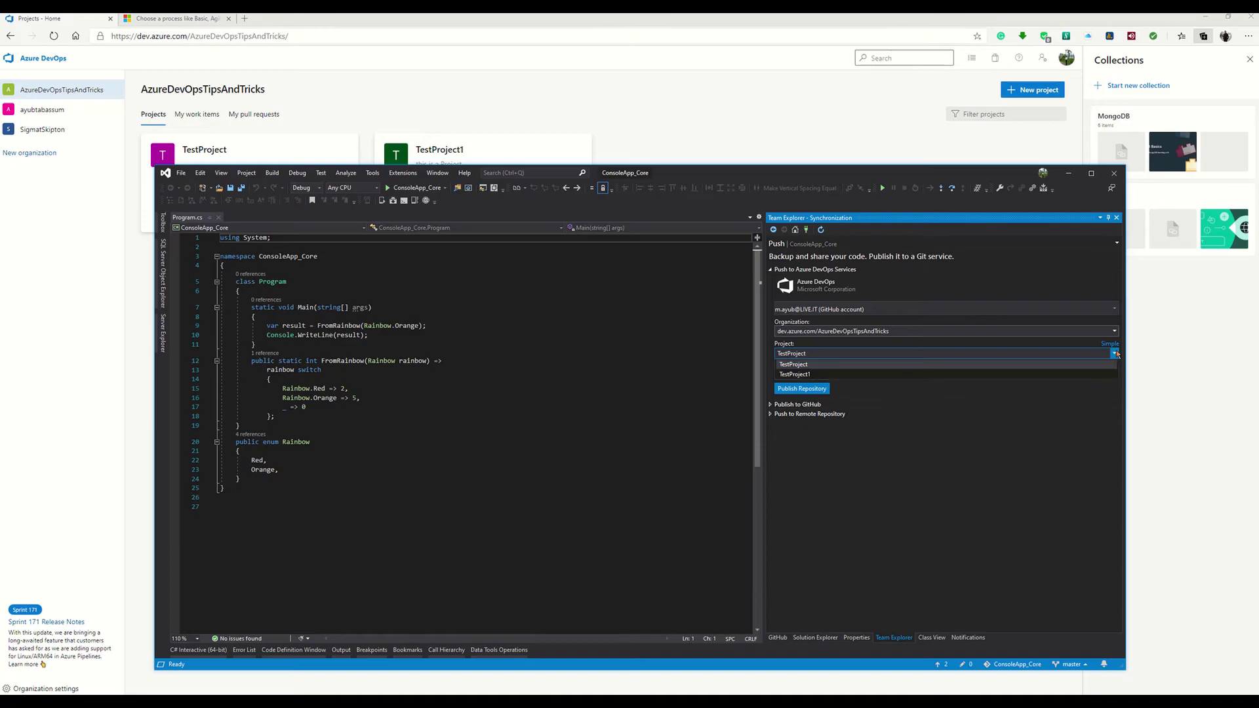
pyautogui.click(823, 374)
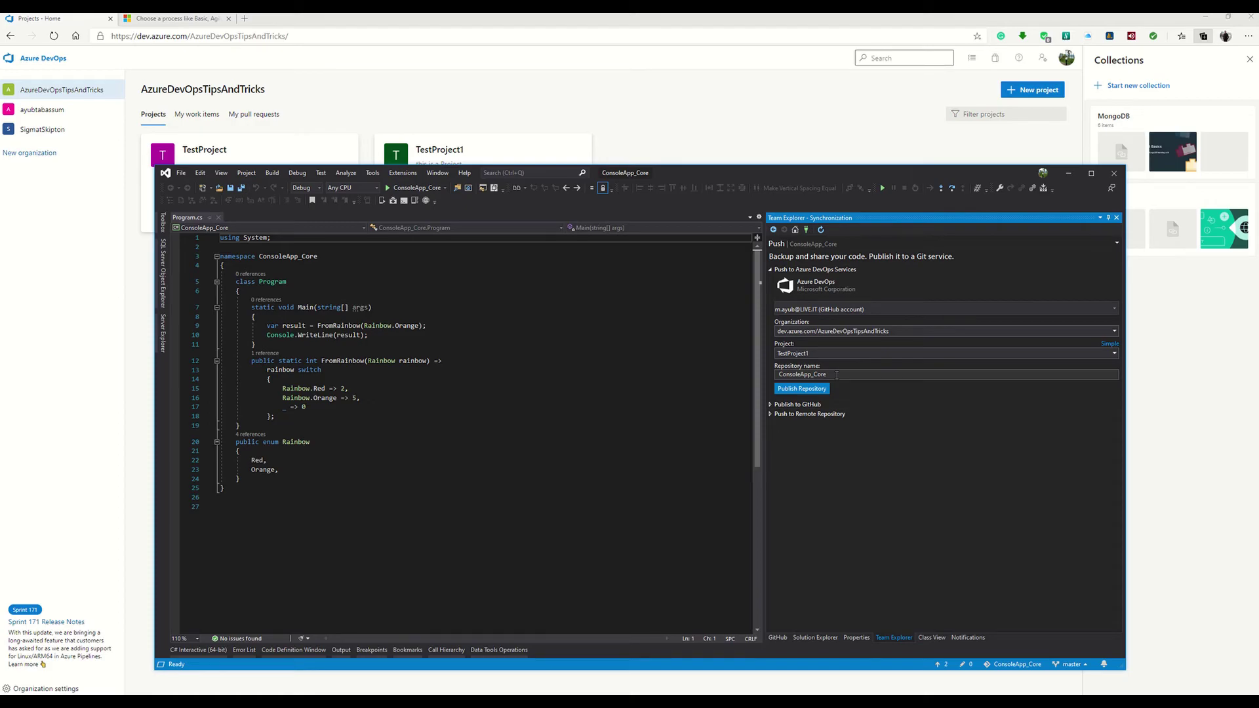
pyautogui.click(801, 390)
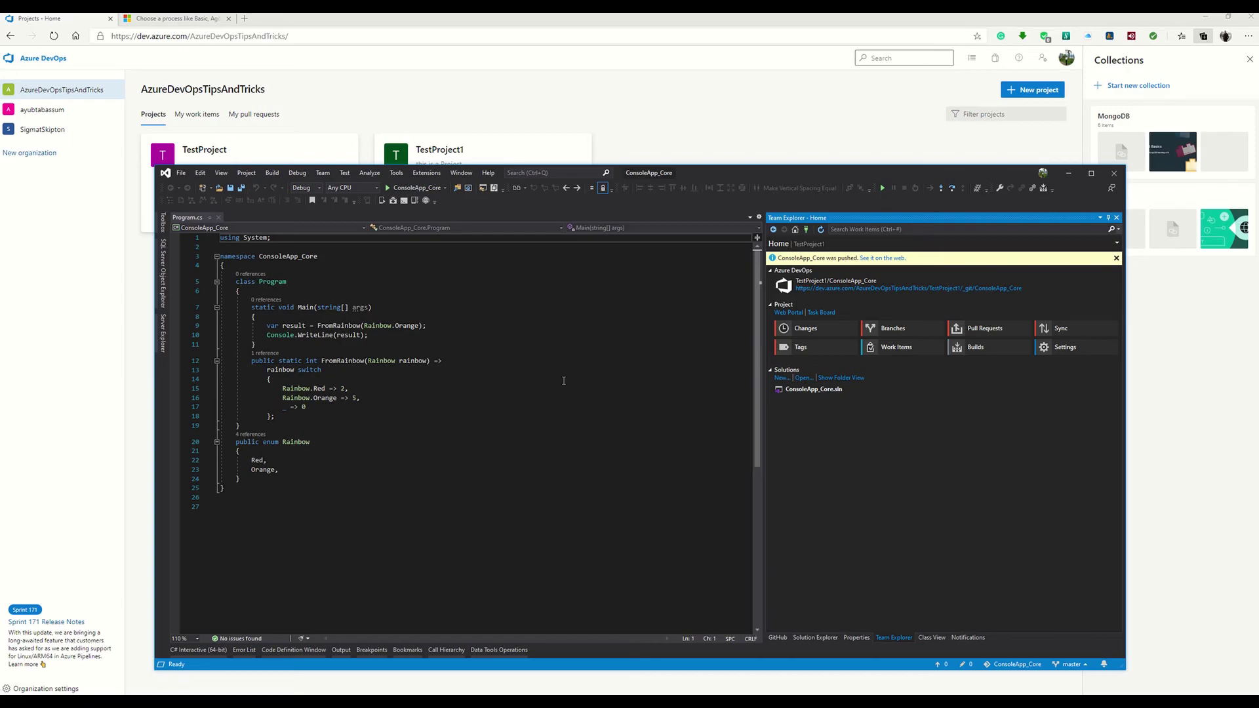
# Switch to Azure DevOps in the browser and open the ConsoleApp_Core repository in TestProject1.
pyautogui.click(419, 112)
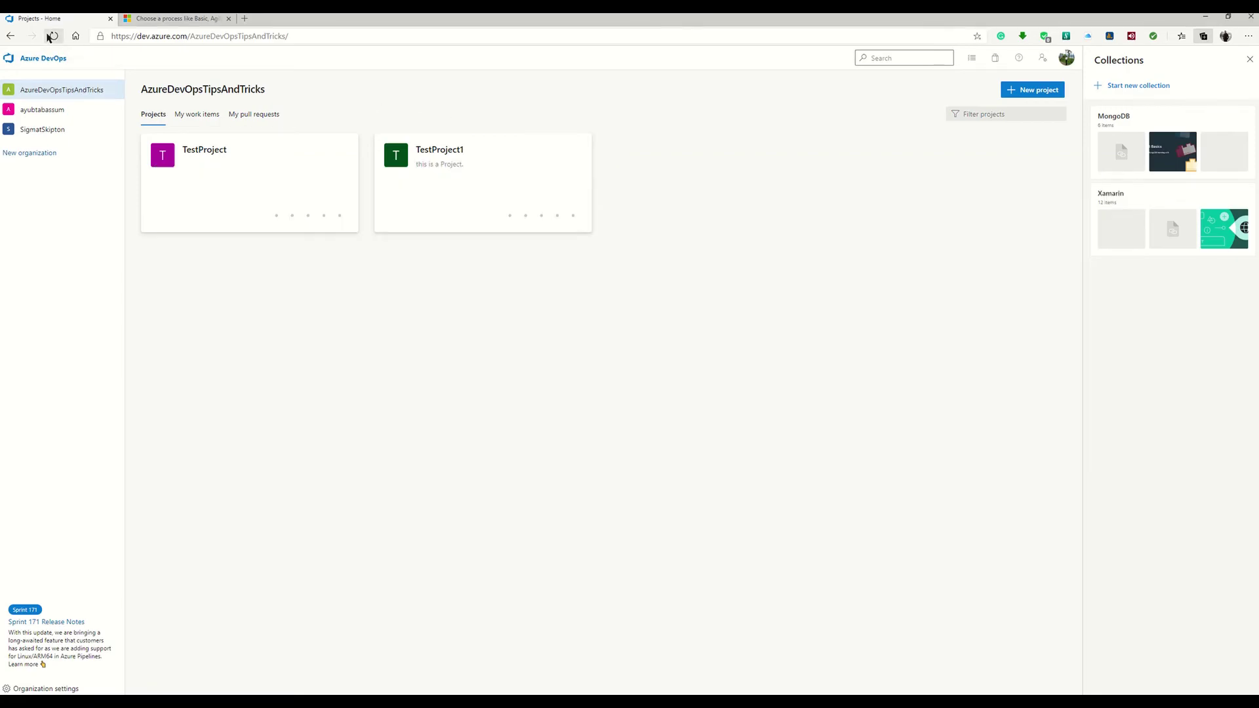
pyautogui.click(429, 159)
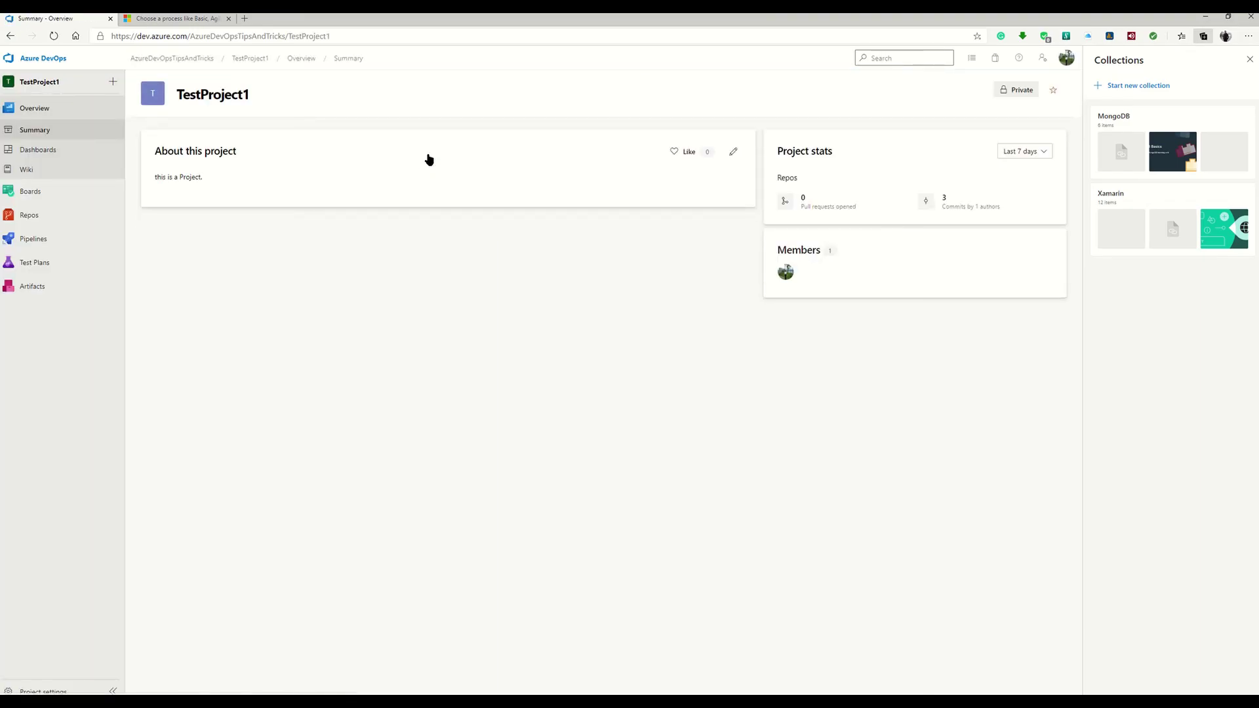
pyautogui.click(29, 215)
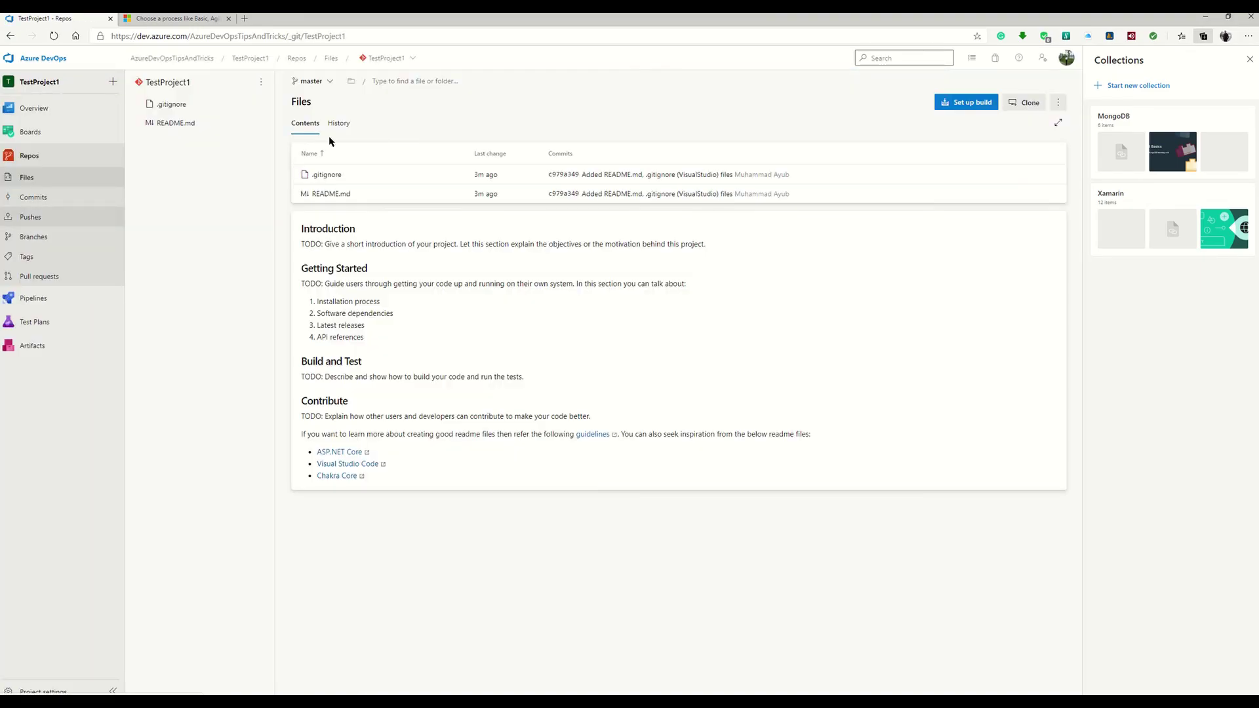
pyautogui.click(414, 60)
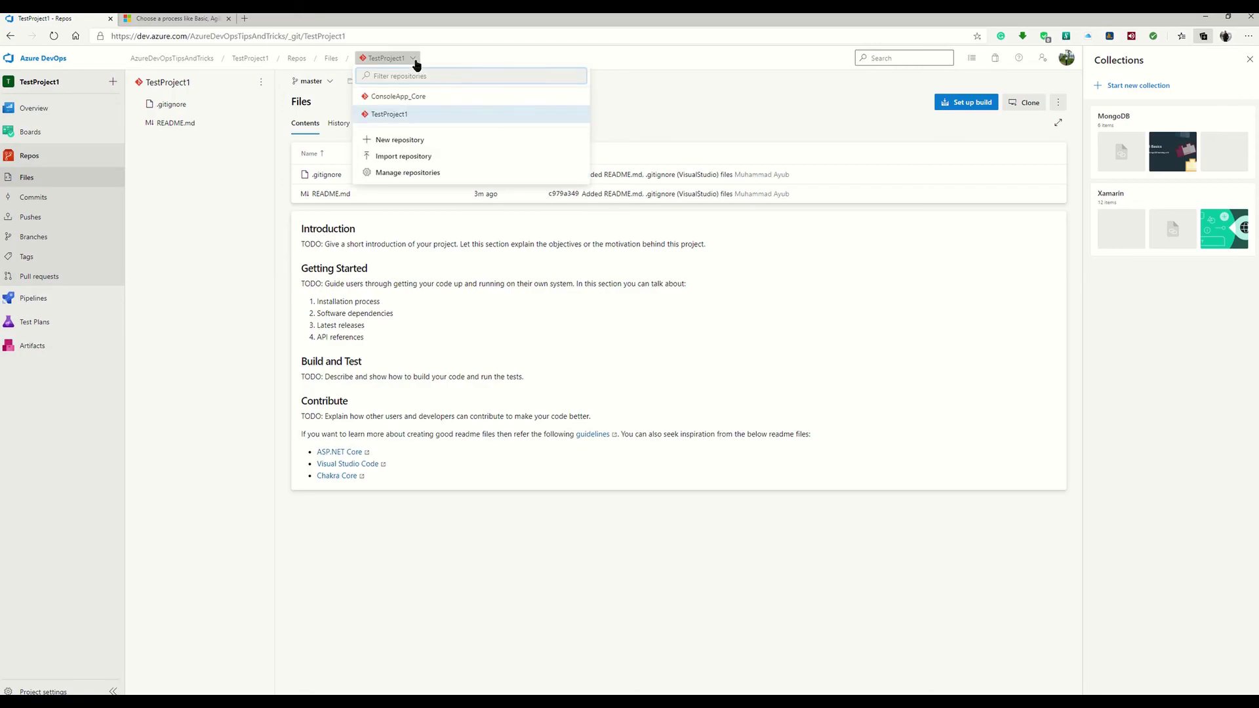
pyautogui.click(399, 96)
# Examine the ConsoleApp_Core.csproj and Program.cs files in the published repository's ConsoleApp_Core folder.
pyautogui.moveTo(112, 143)
pyautogui.click(138, 104)
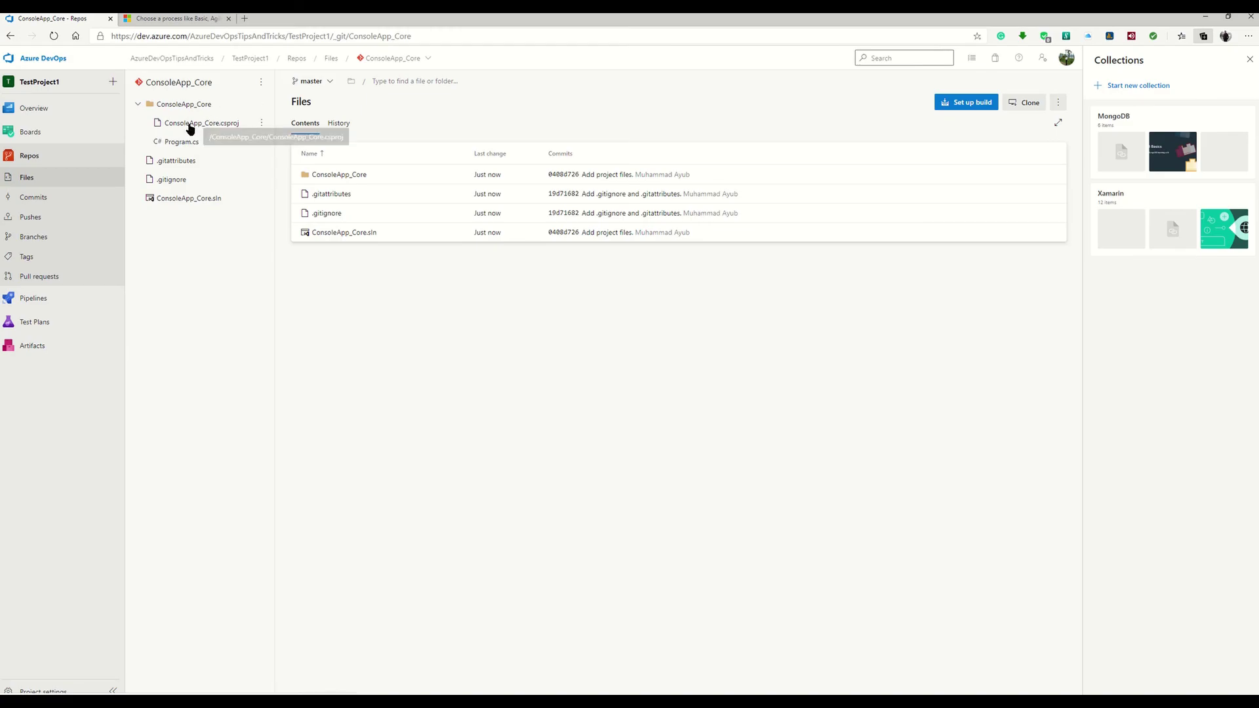
pyautogui.click(167, 132)
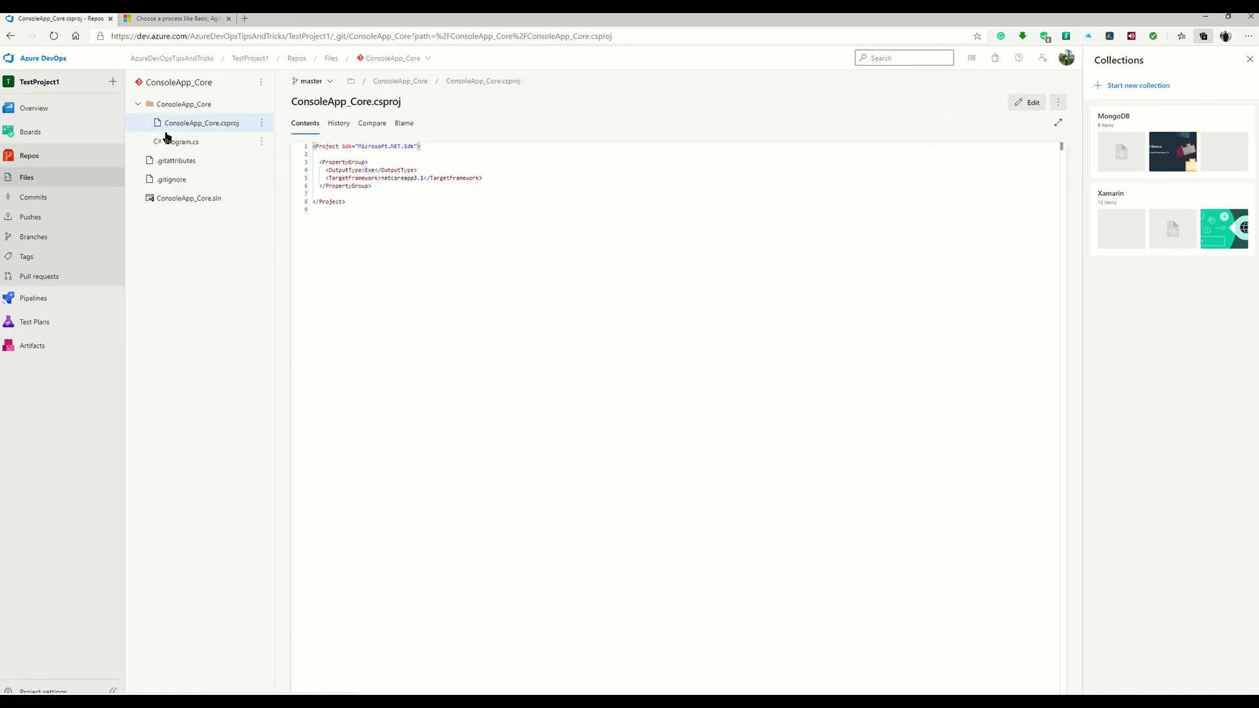
pyautogui.click(177, 141)
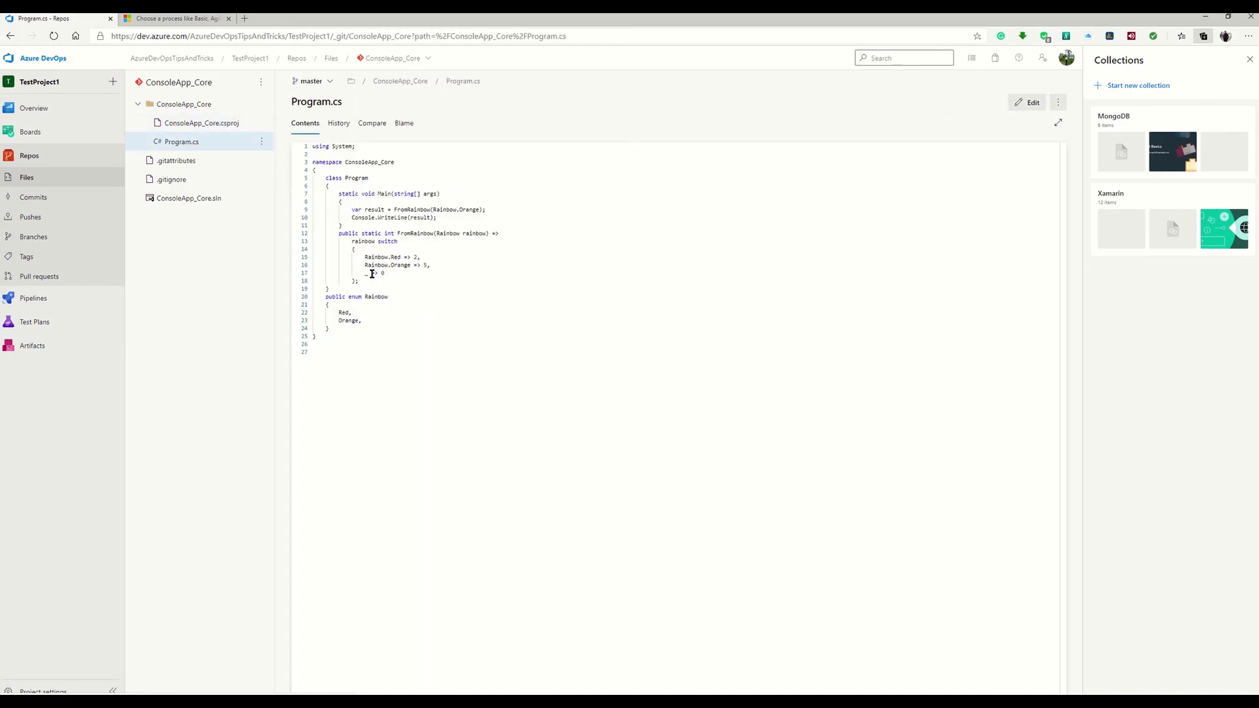
pyautogui.moveTo(333, 328); pyautogui.dragTo(318, 186)
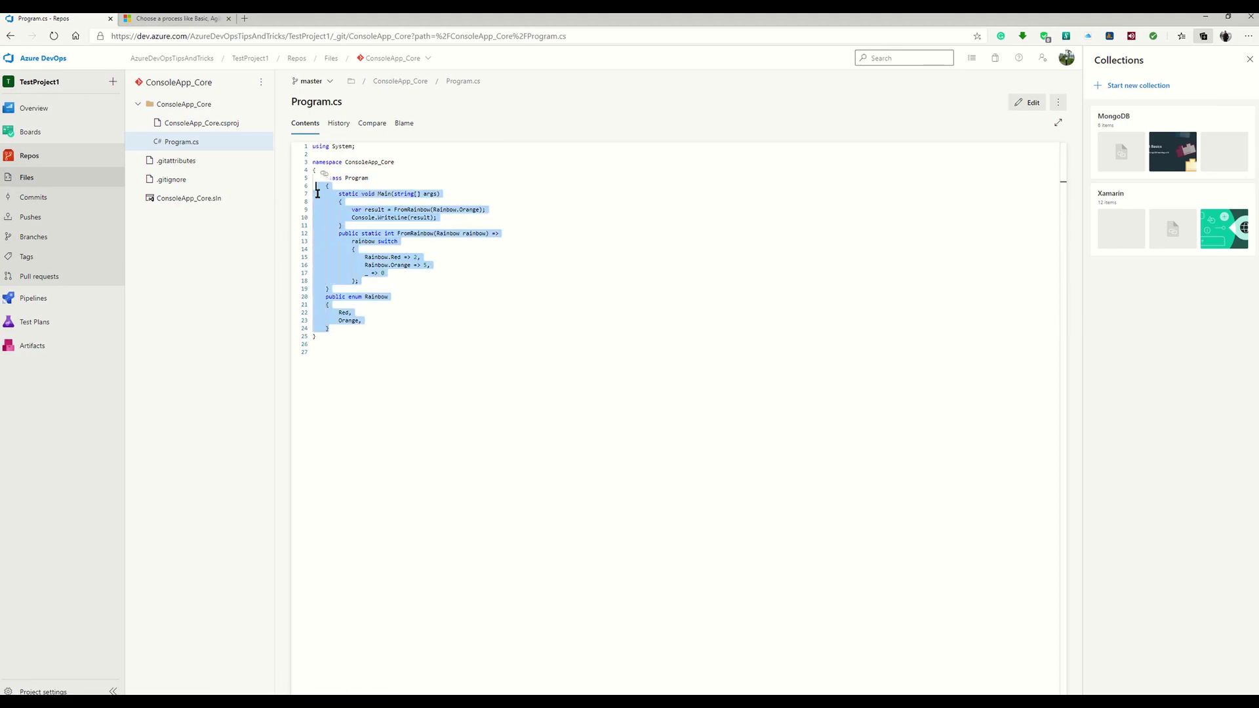
pyautogui.click(430, 287)
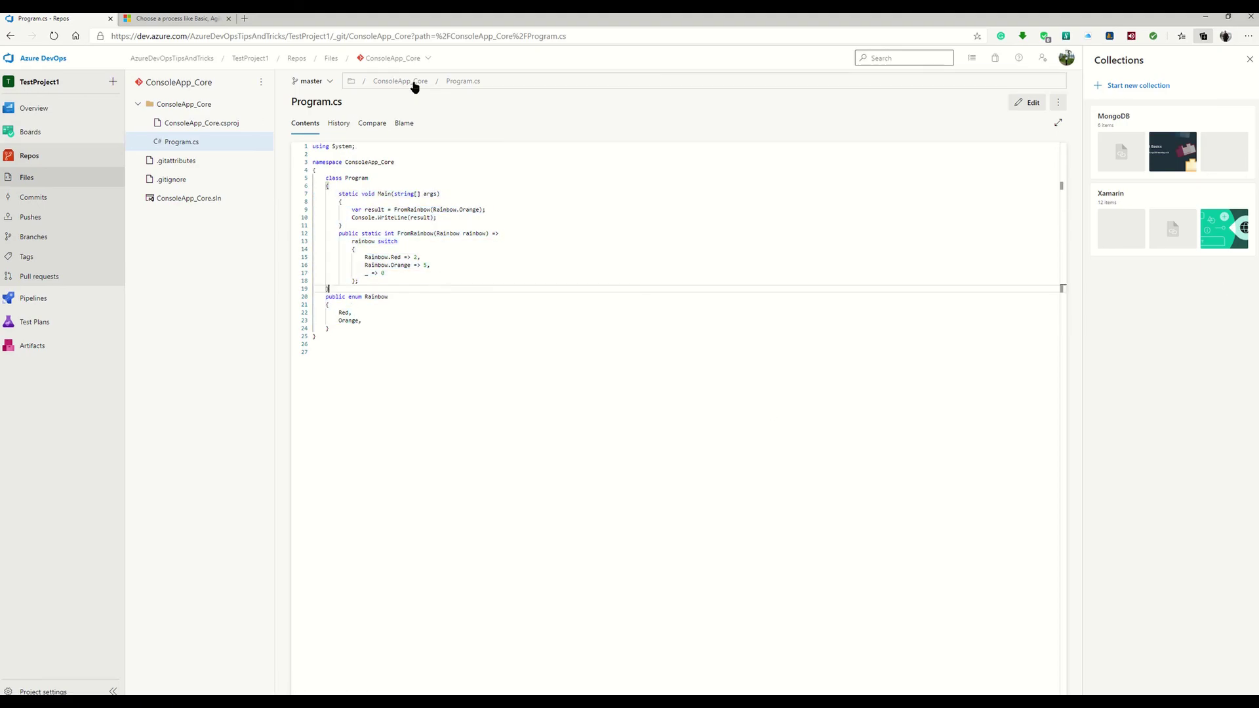